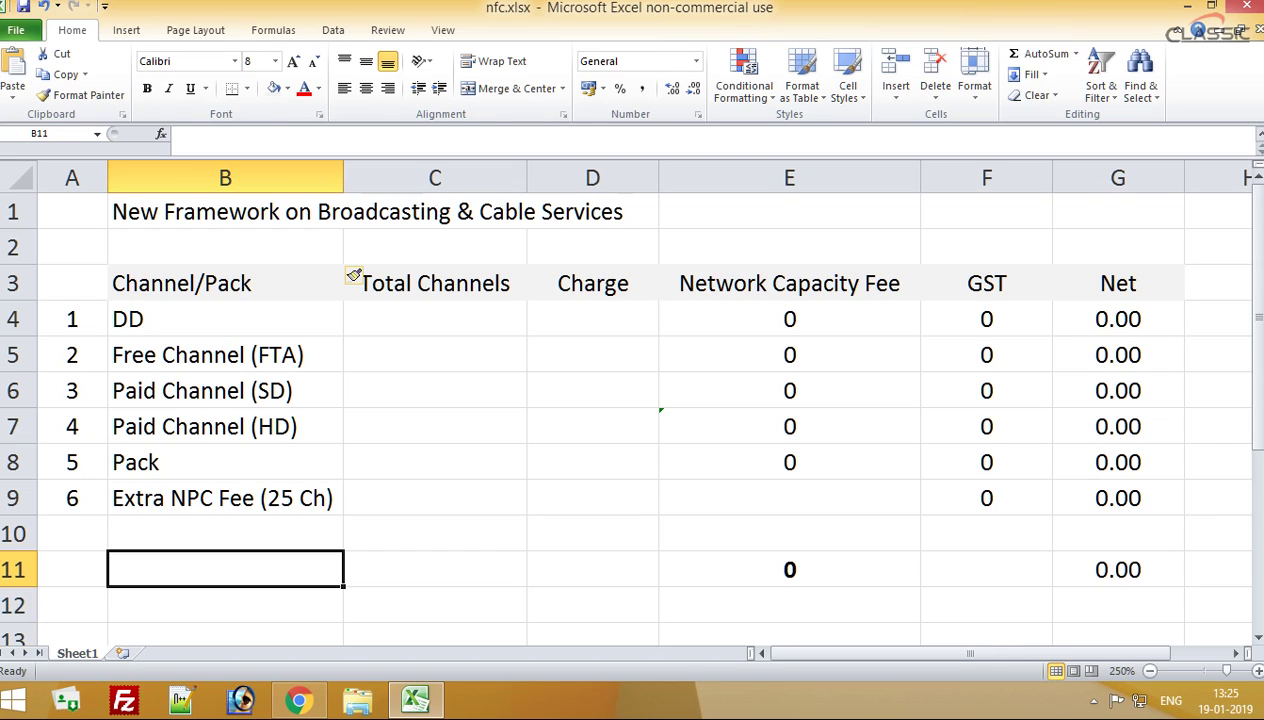
Step: Fill in the DD row with 25 total channels and a charge of 0
click(434, 319)
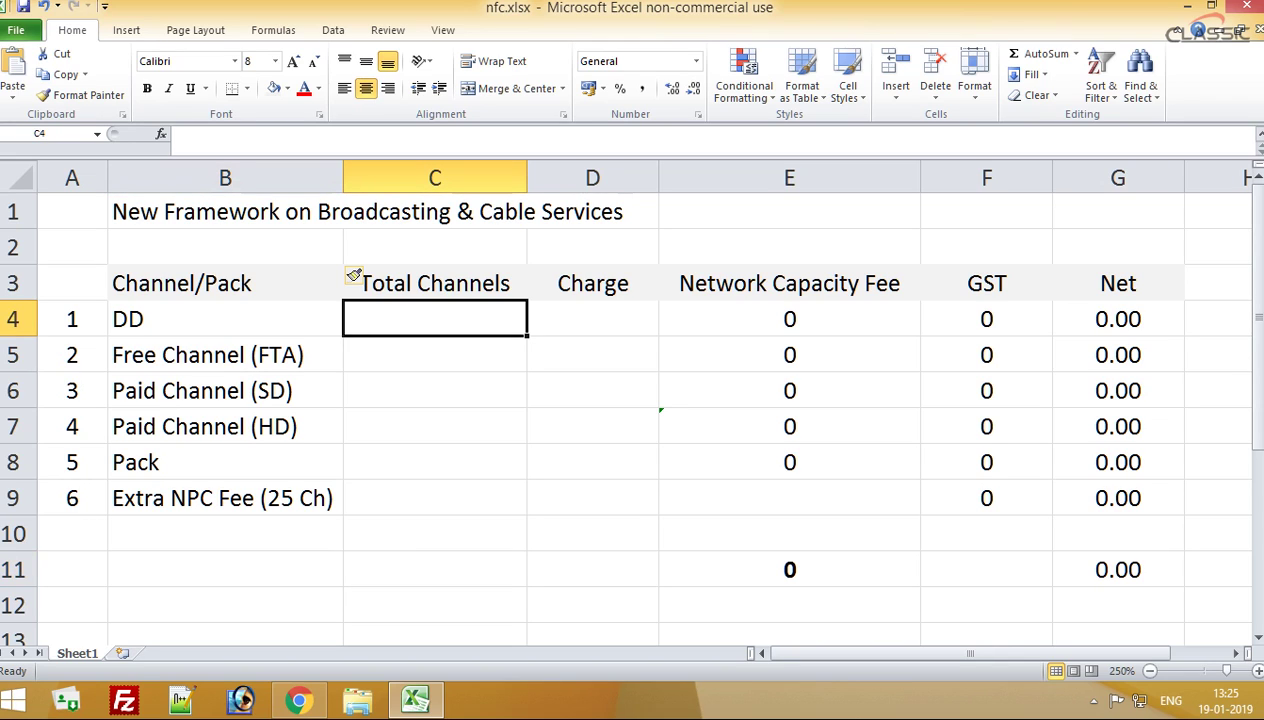
text(25)
key(Return)
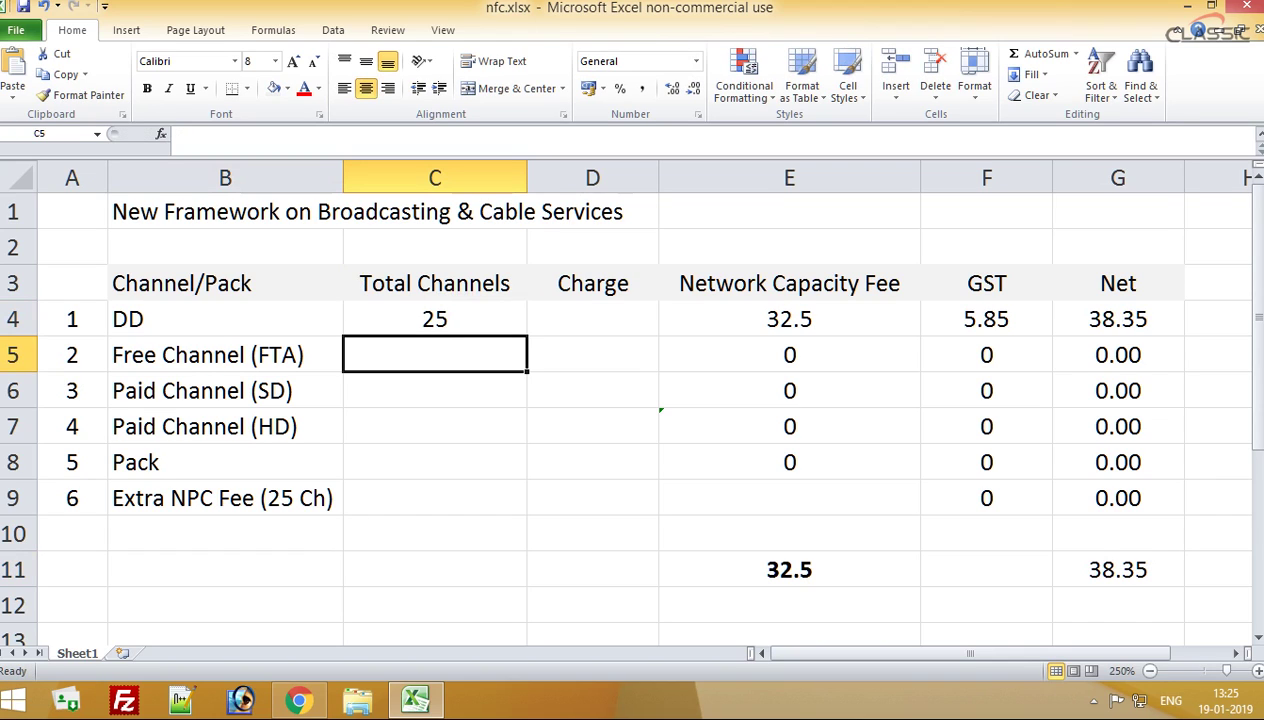
key(Up)
key(Right)
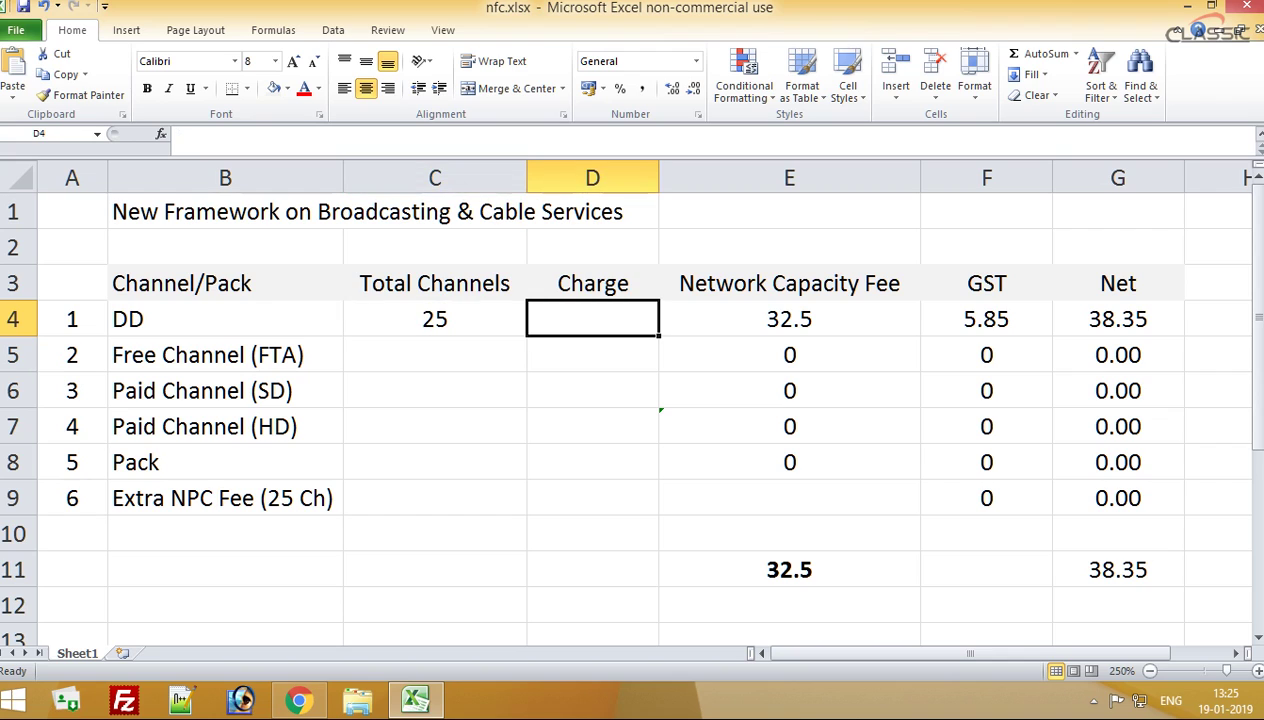
text(0)
key(Return)
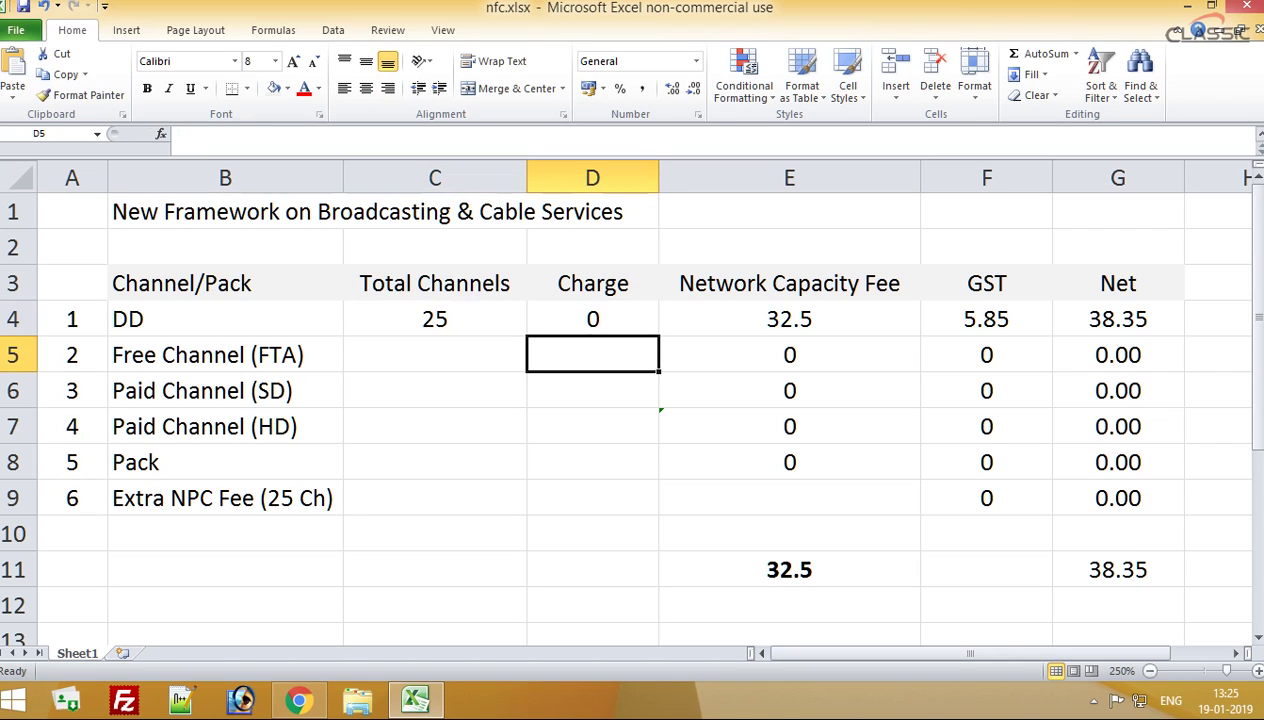
key(Up)
key(Right)
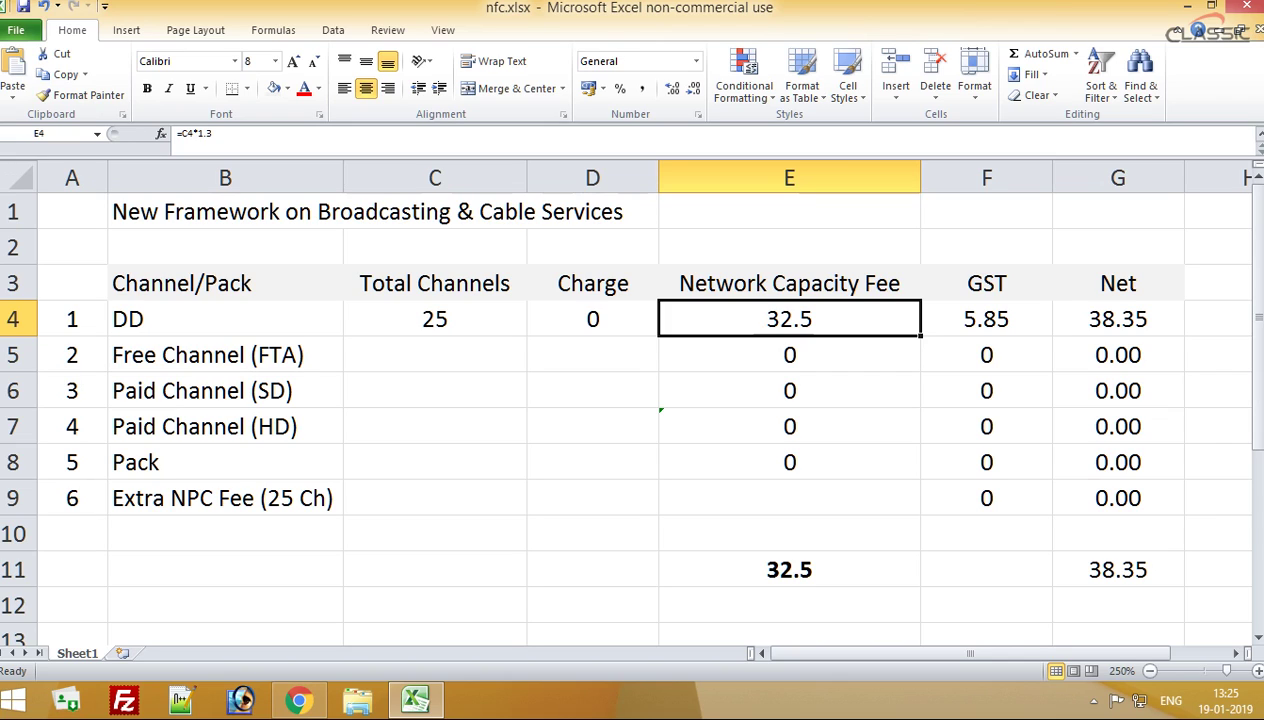
Step: Fill in the Free Channel (FTA) row with 25 total channels and a charge of 0
click(435, 355)
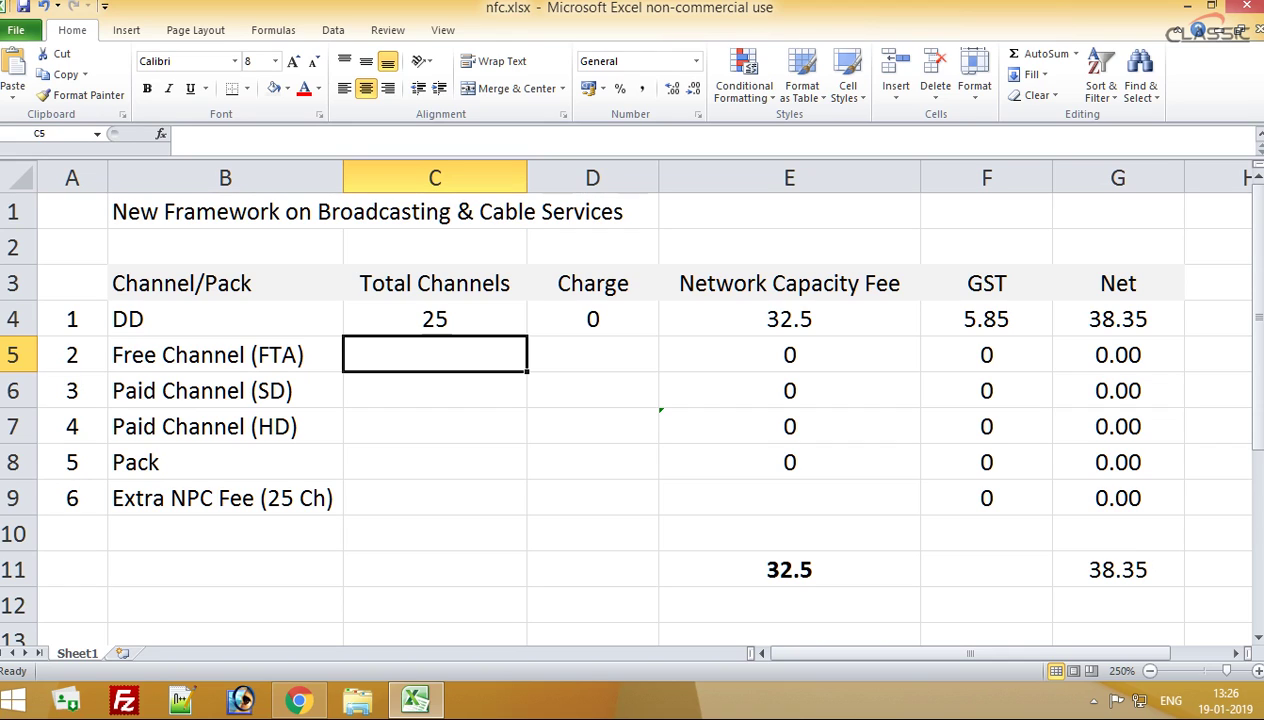
text(25)
key(Return)
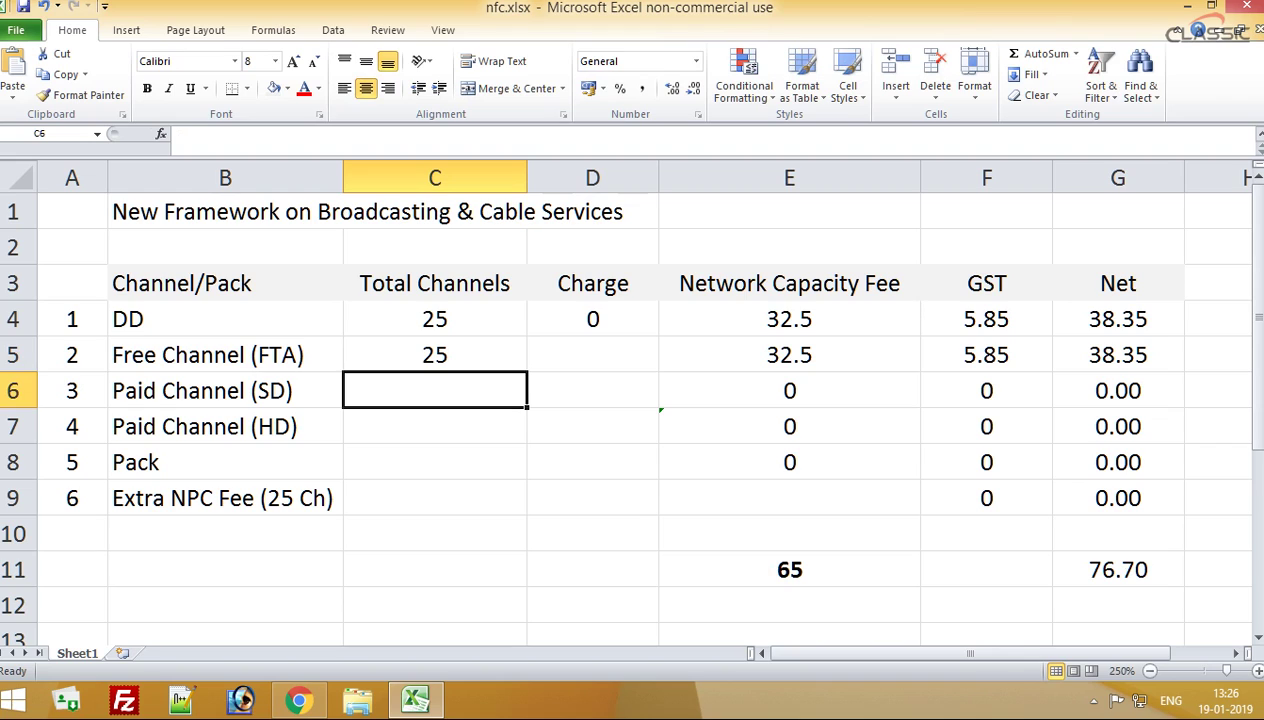
key(Up)
key(Right)
key(Right)
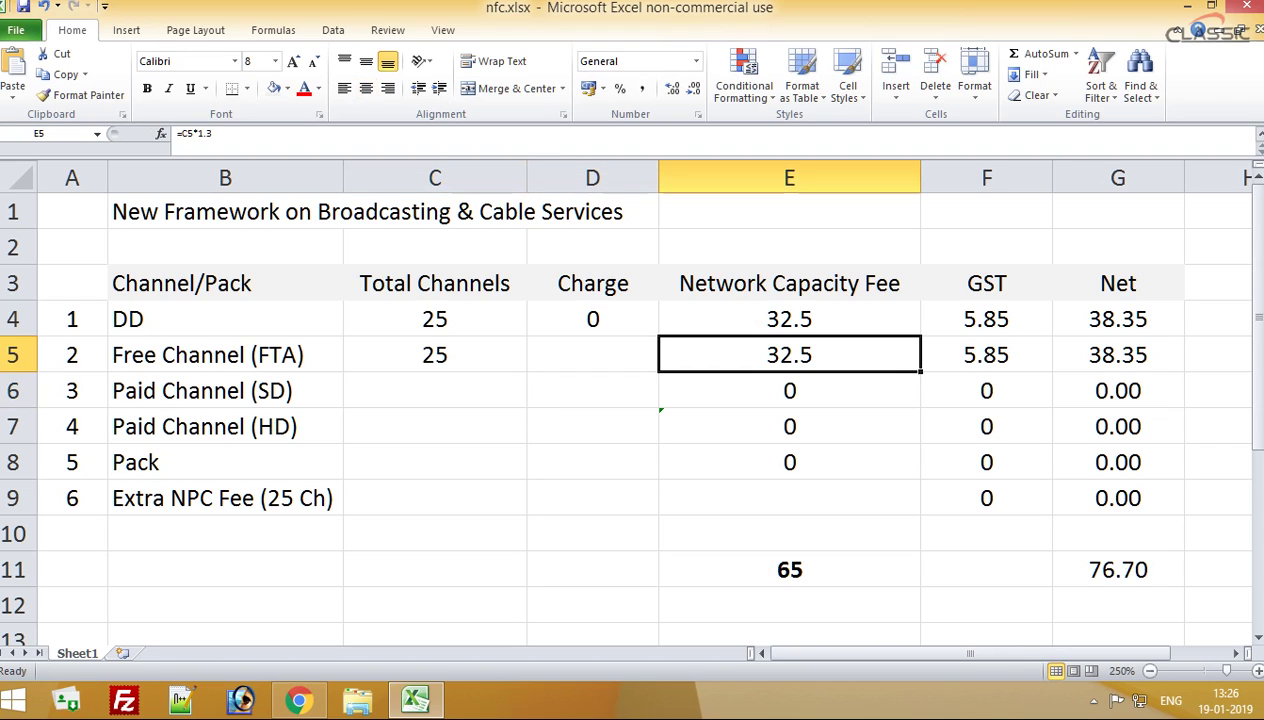
key(Left)
text(0)
key(Return)
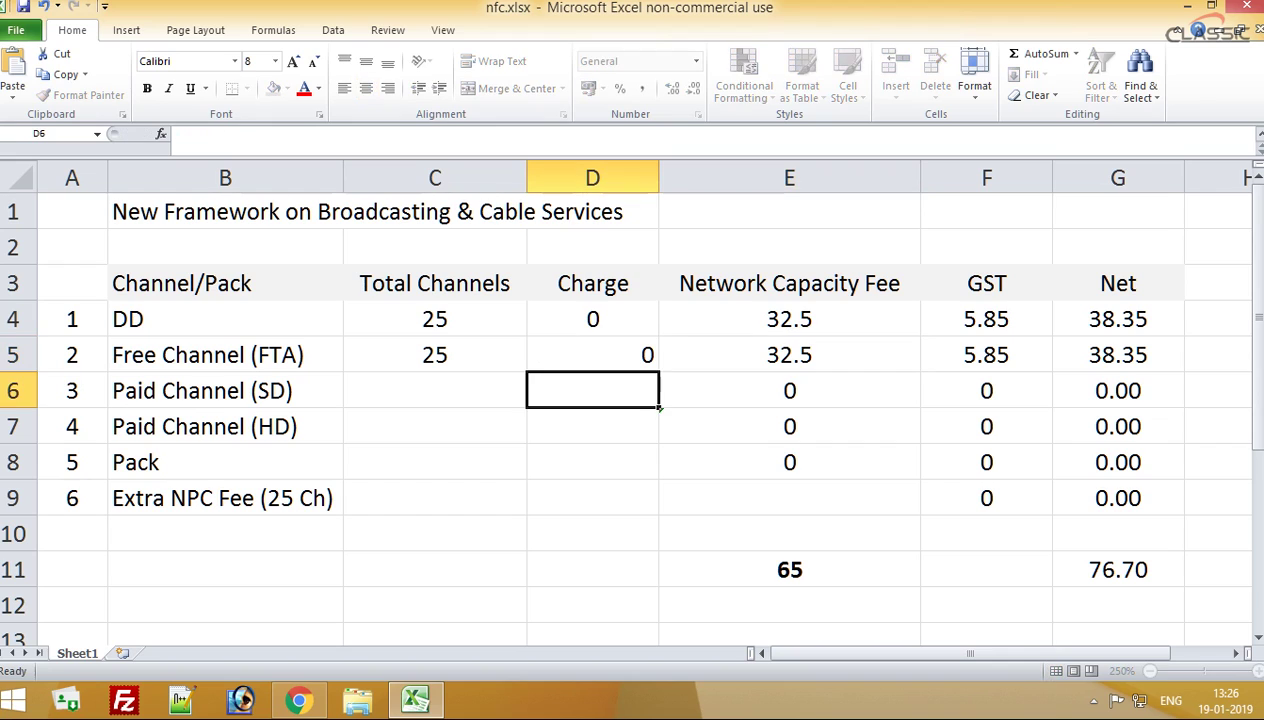
Step: Center-align the charge value in the Free Channel (FTA) row
key(Up)
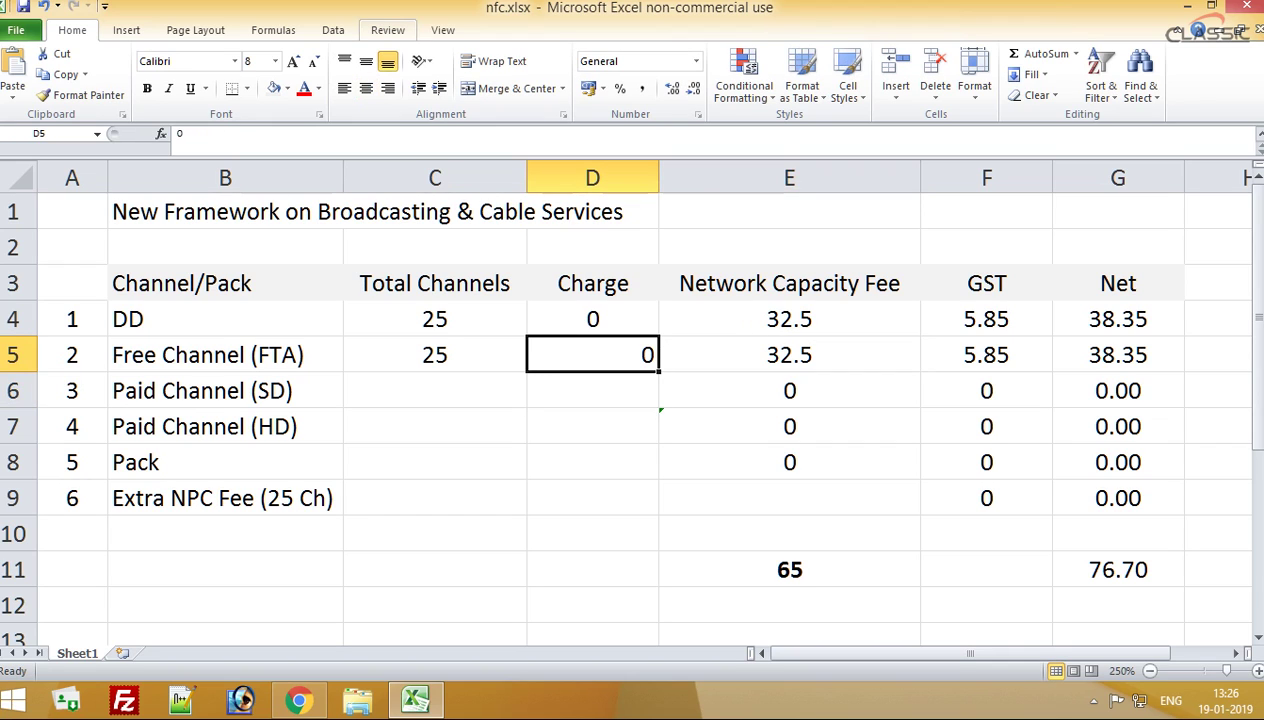
click(366, 88)
key(Right)
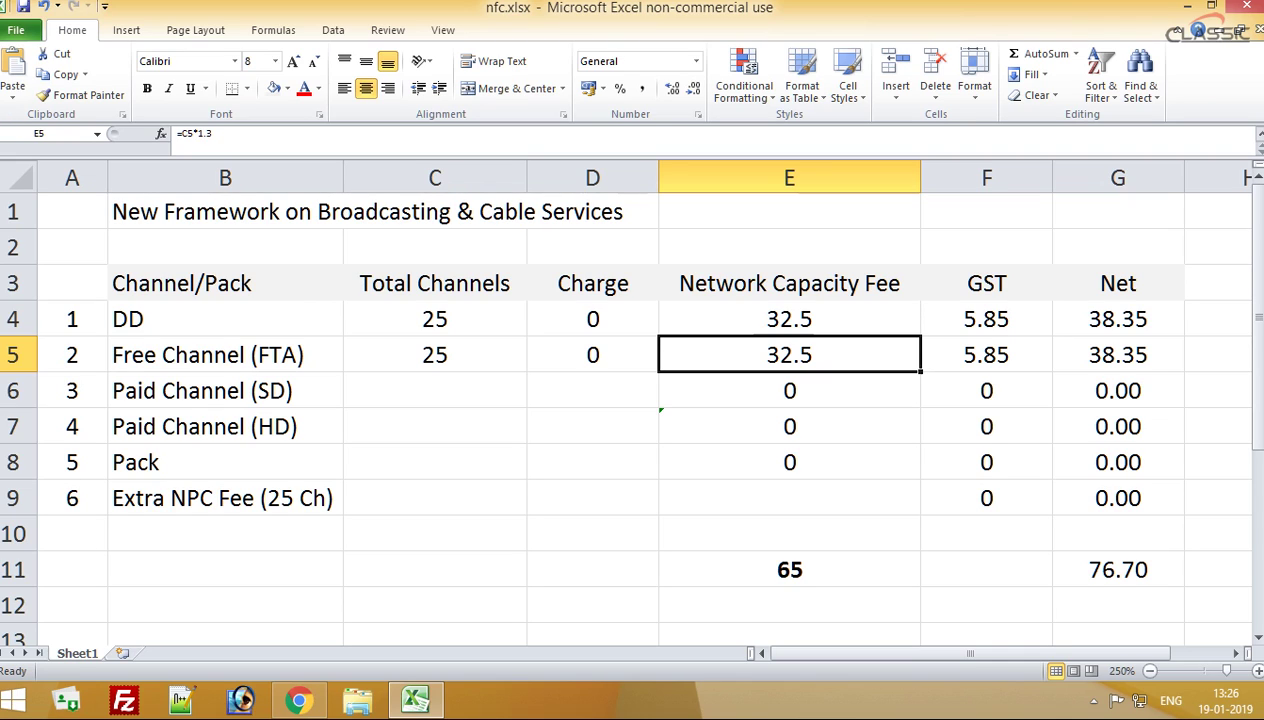
Step: Fill in the Paid Channel (SD) row with 25 total channels and a charge of 100
click(435, 391)
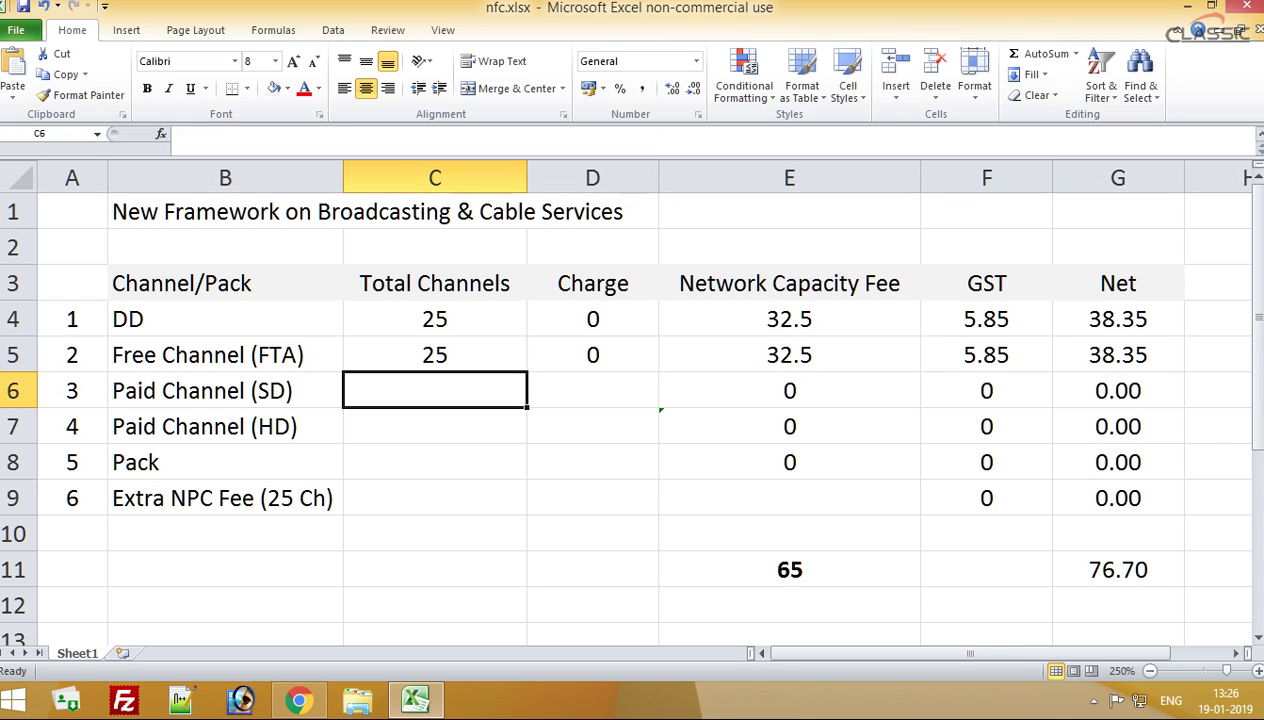
text(25)
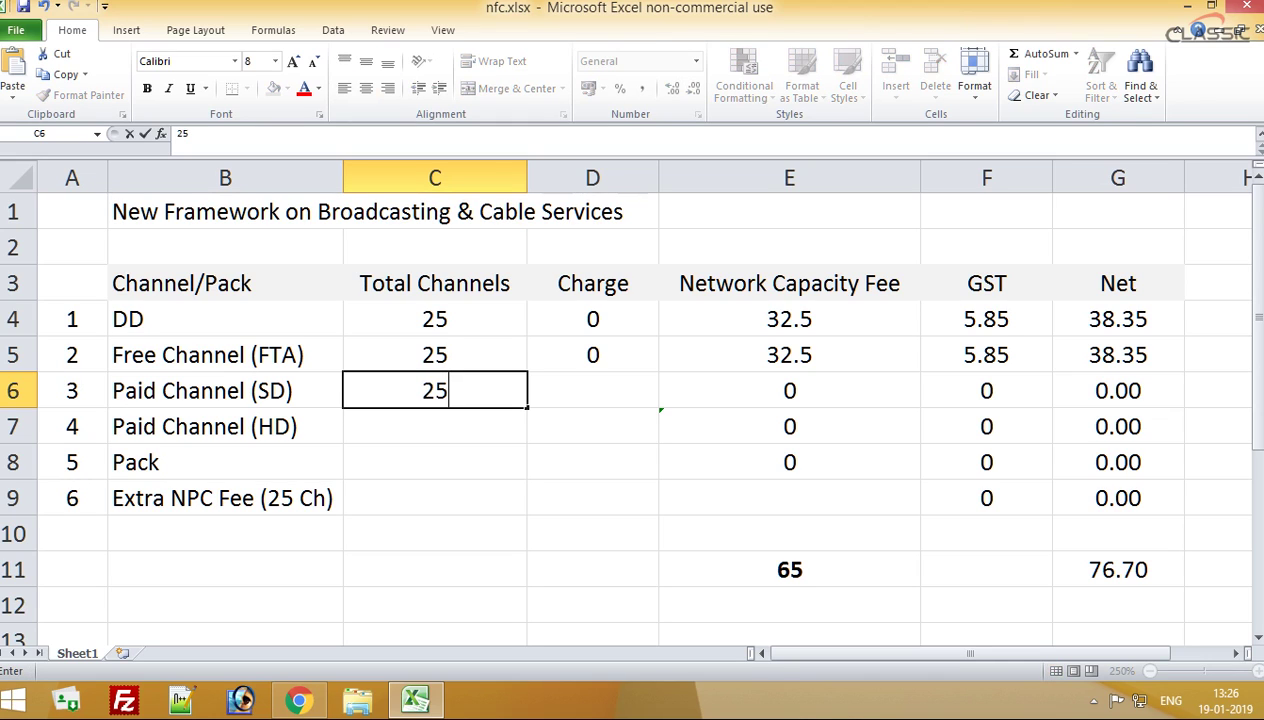
key(Return)
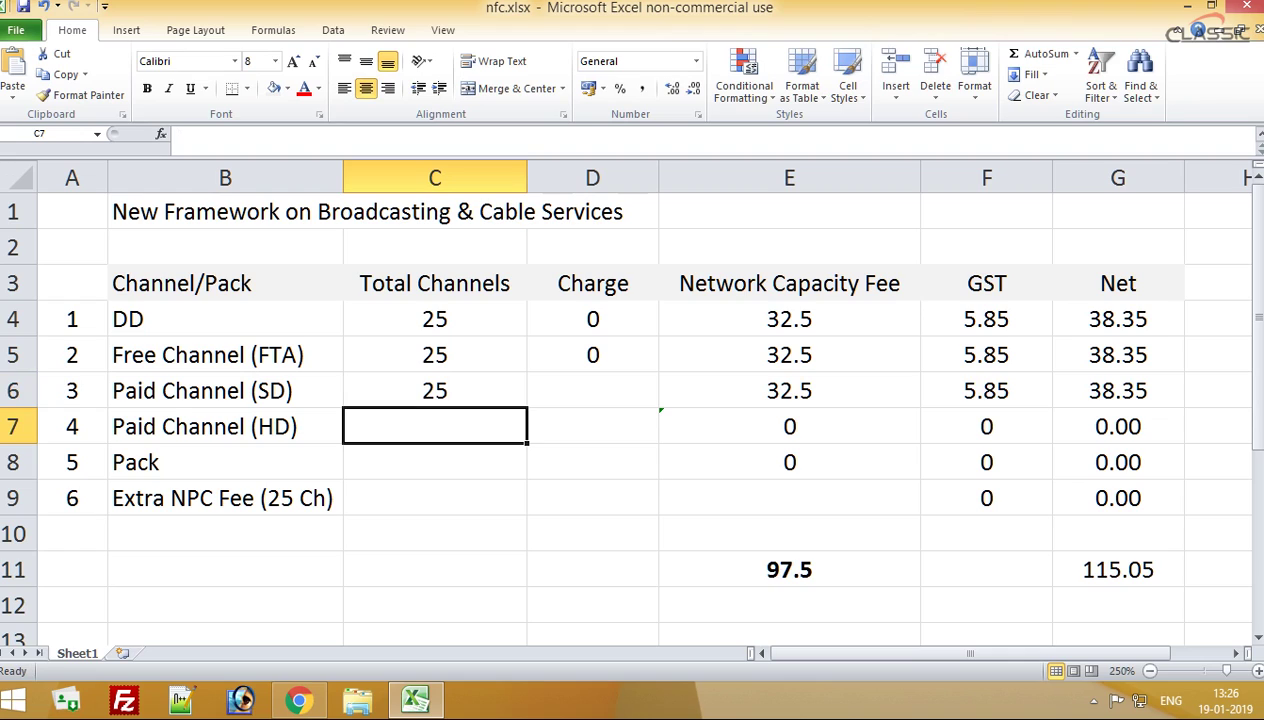
key(Up)
key(Right)
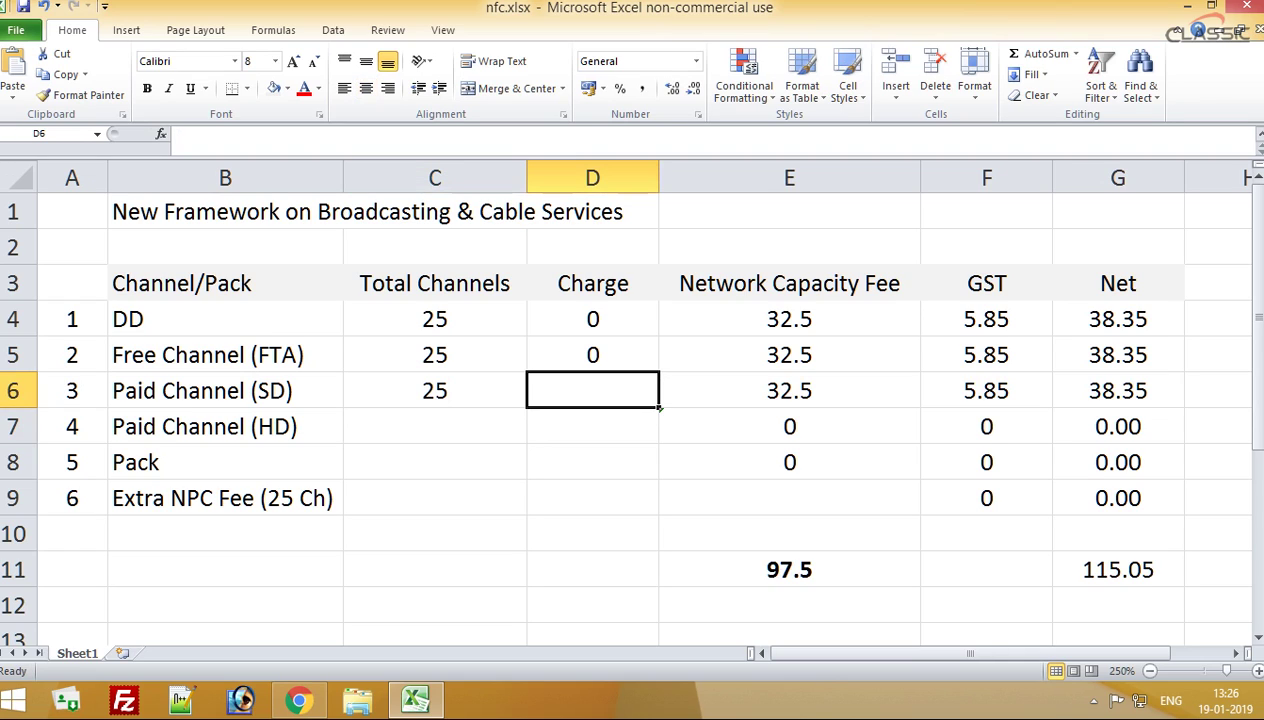
text(100)
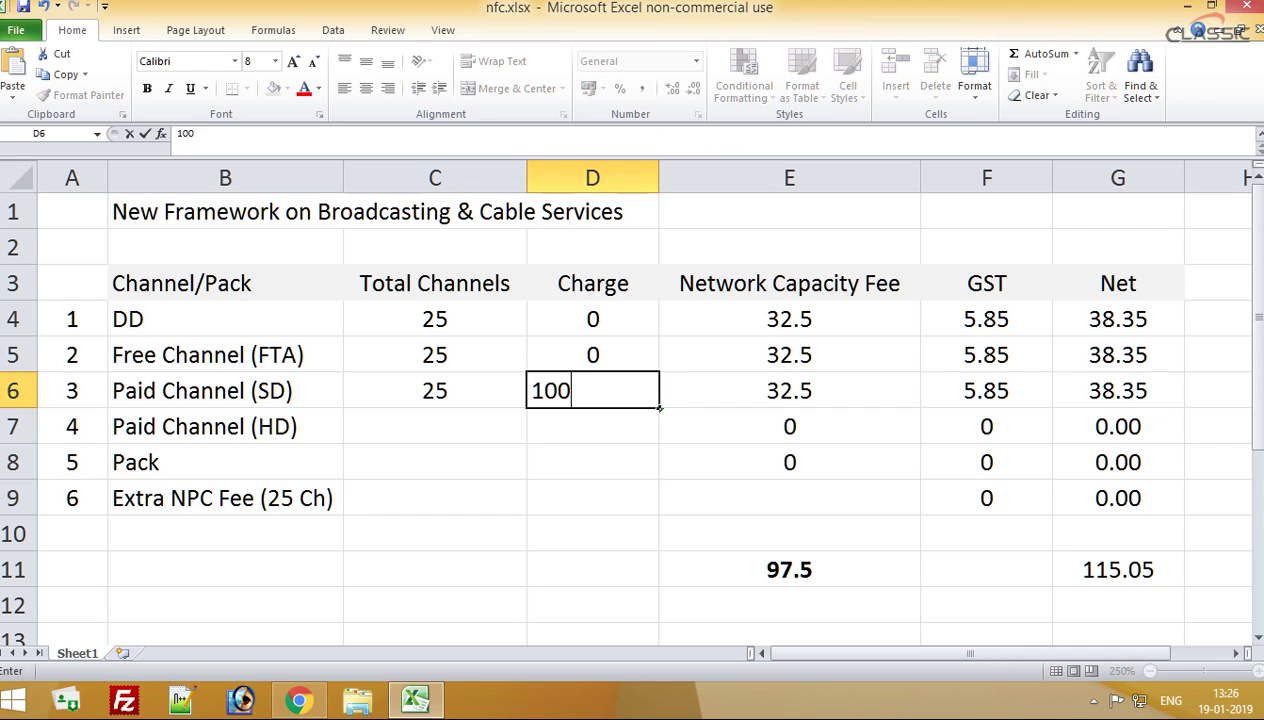
key(Return)
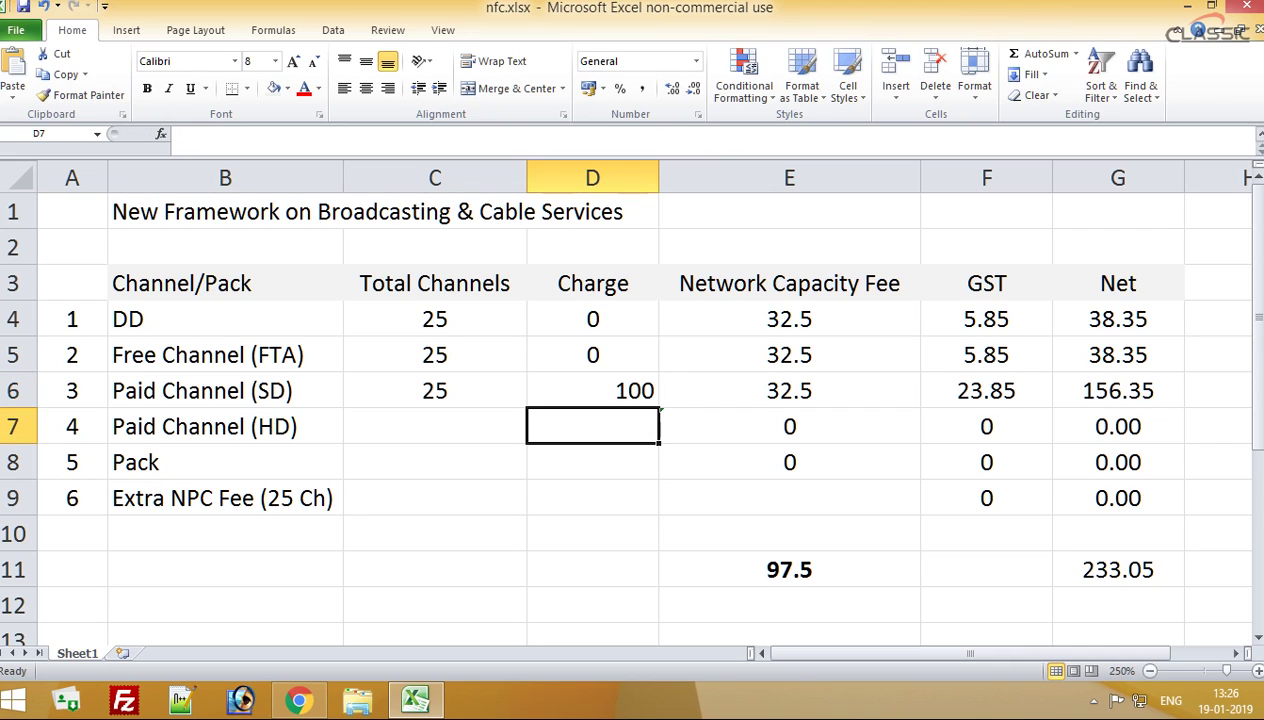
Step: Center-align the Charge cells D4 to D9 and check the GST formula of the Paid Channel (SD) row
drag(593, 319, 593, 499)
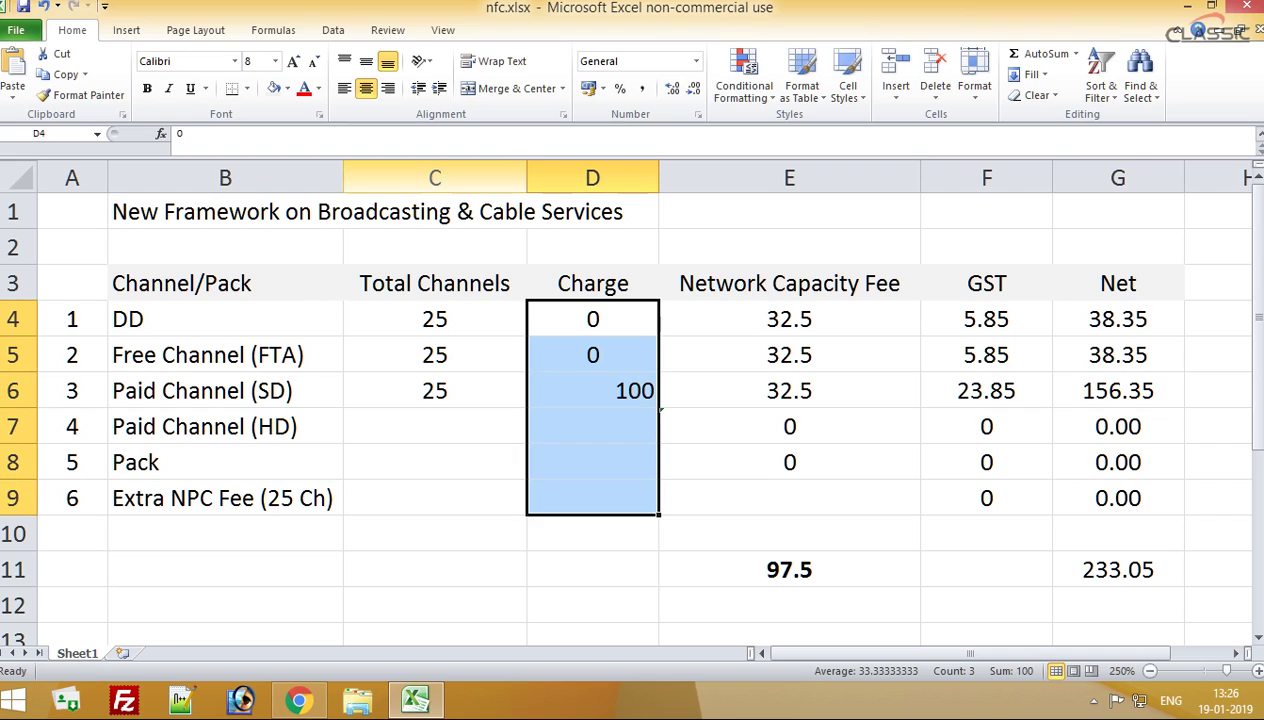
click(366, 89)
click(366, 89)
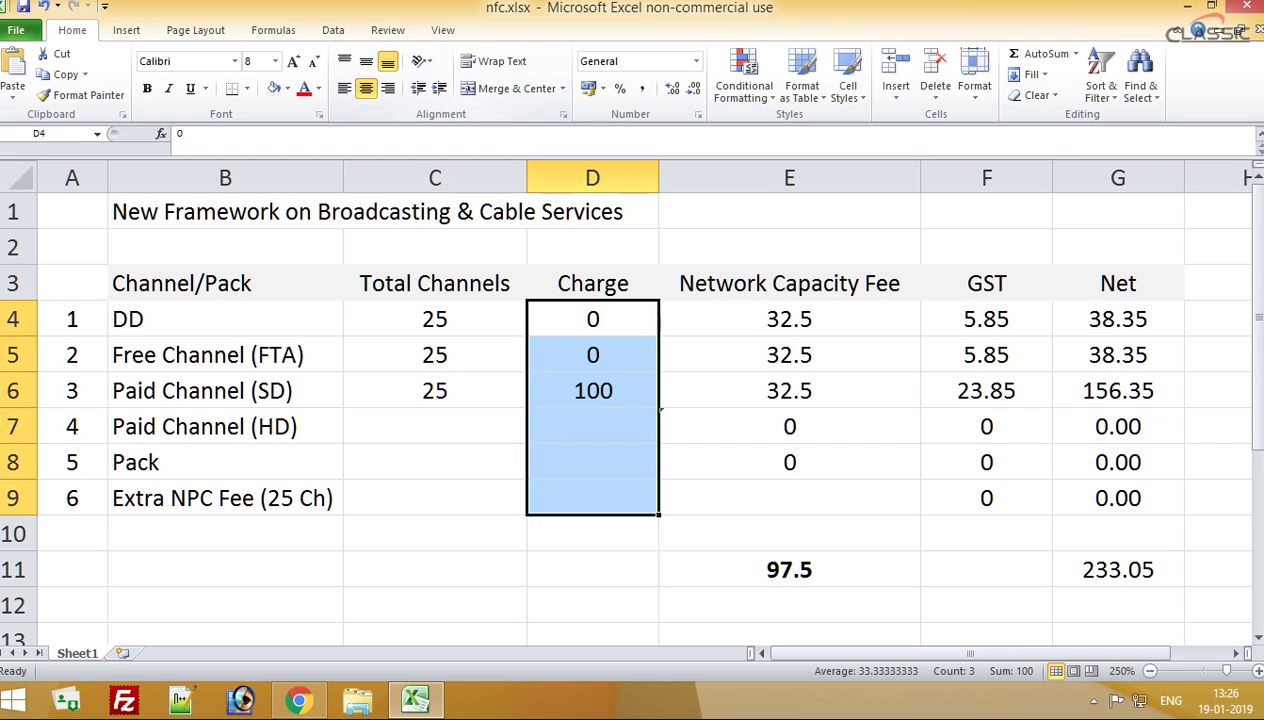
click(657, 406)
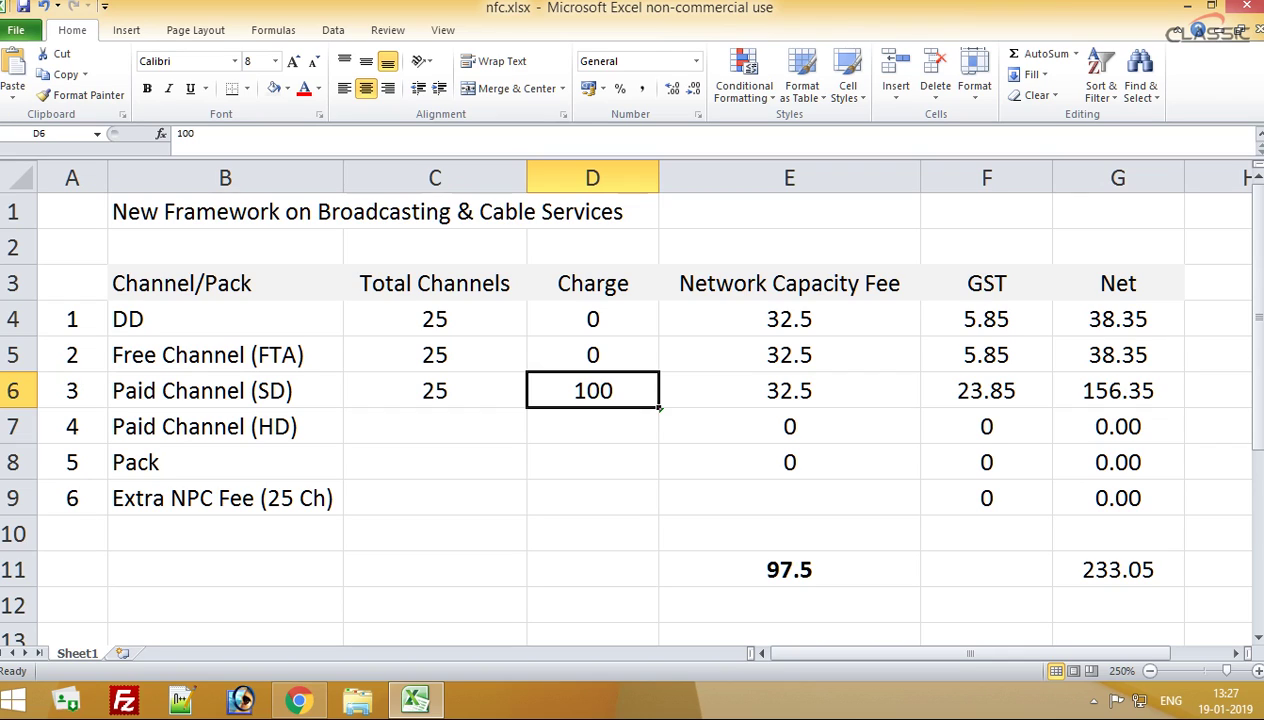
key(Right)
key(Right)
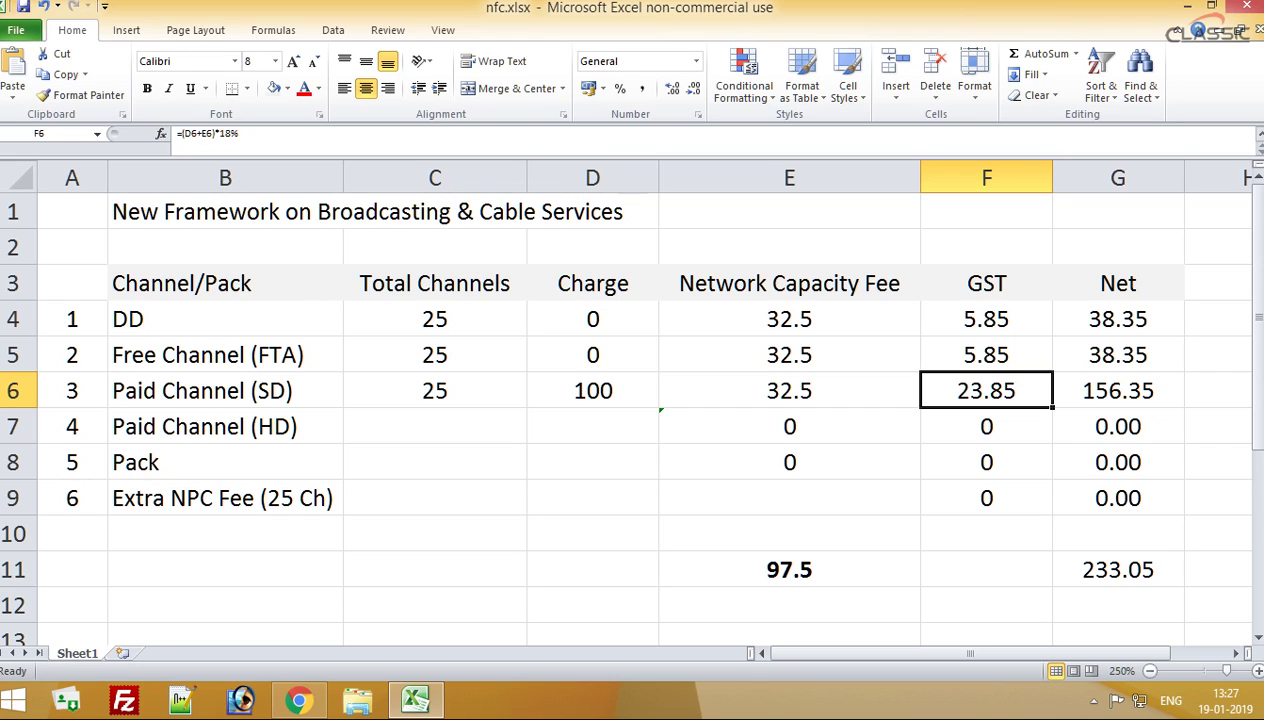
Step: Fill in the Paid Channel (HD) row with 10 total channels and a charge of 100
click(435, 426)
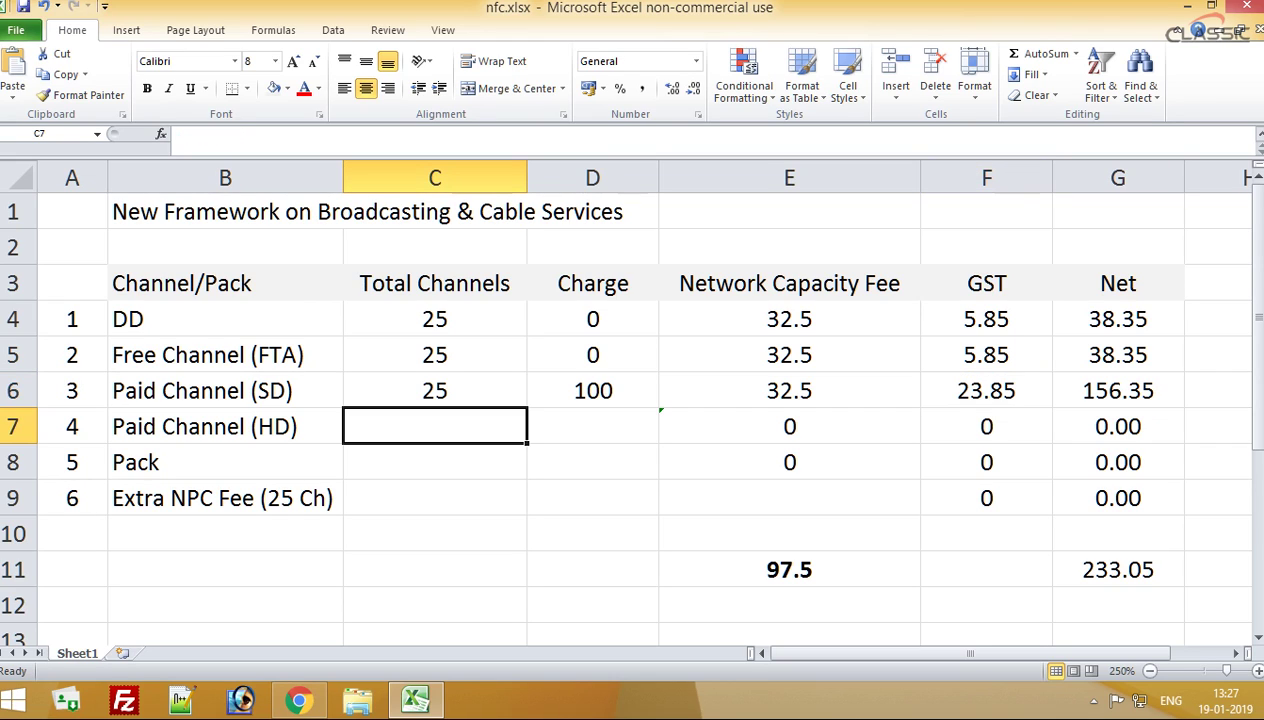
text(10)
key(Return)
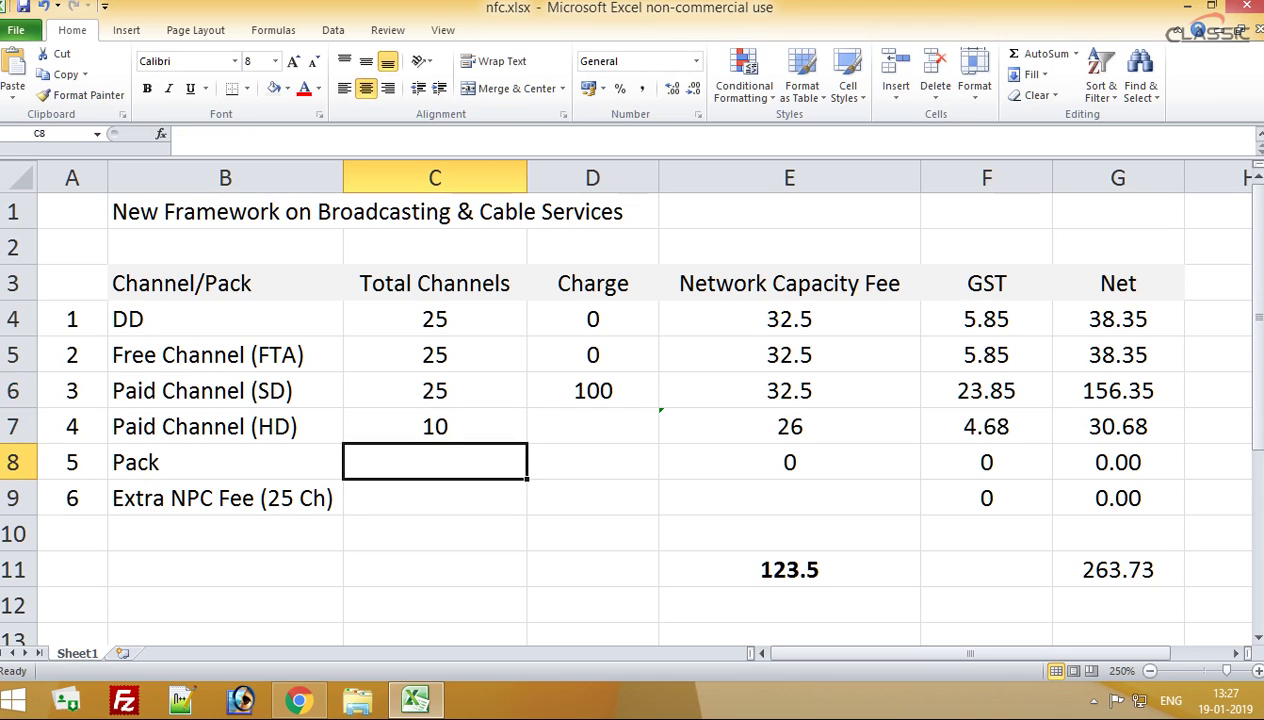
key(Up)
key(Right)
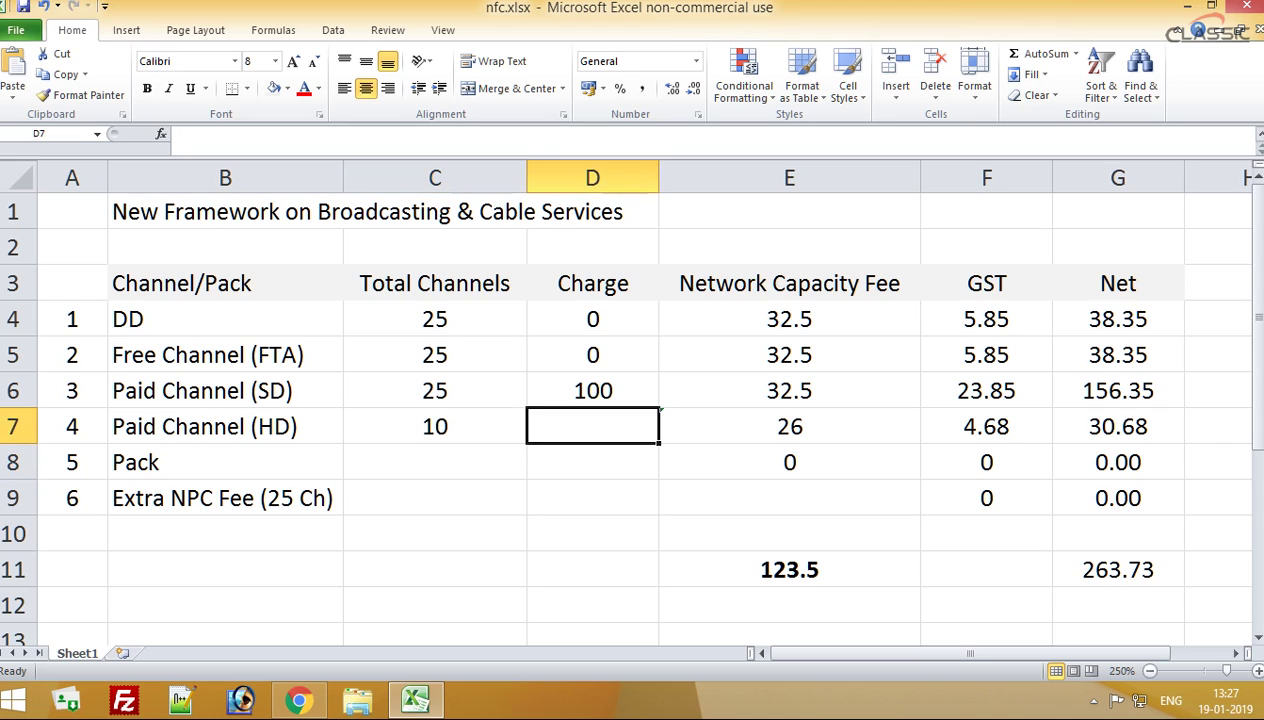
text(2)
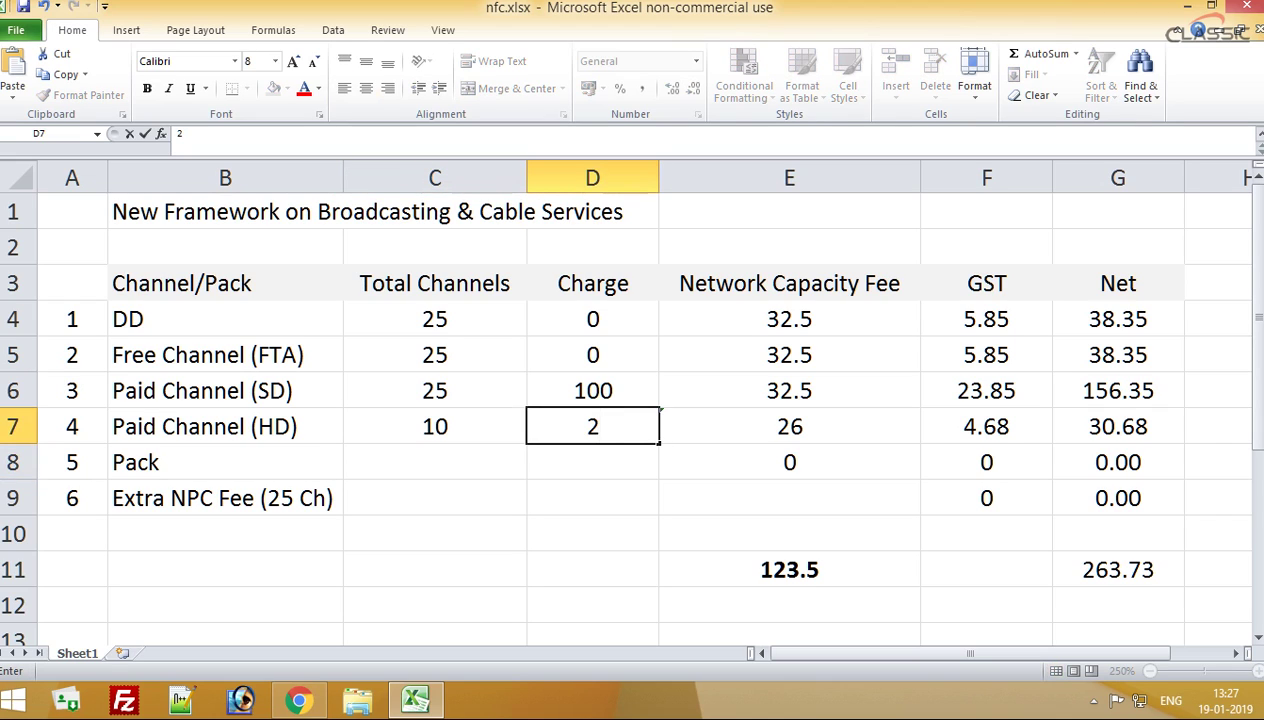
key(BackSpace)
text(100)
key(Return)
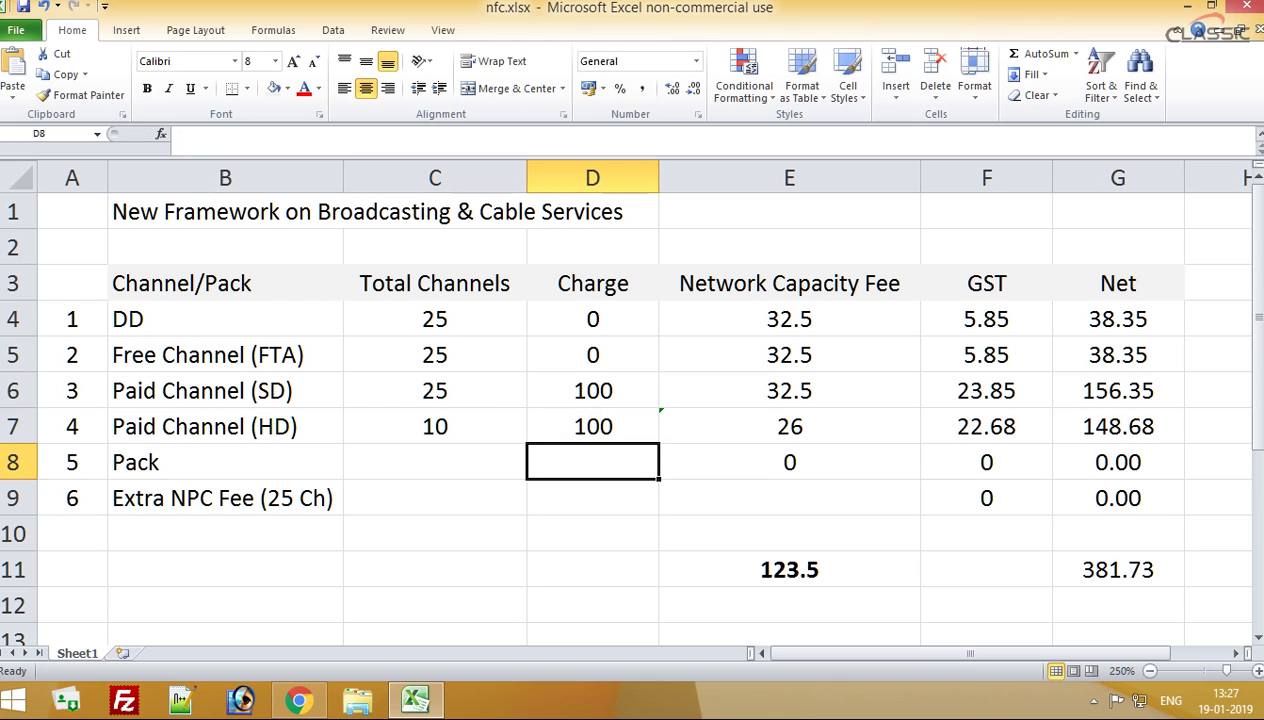
Step: Check the network capacity fee formula for Paid Channel (HD) and set that row's total channels to 25
key(Up)
key(Left)
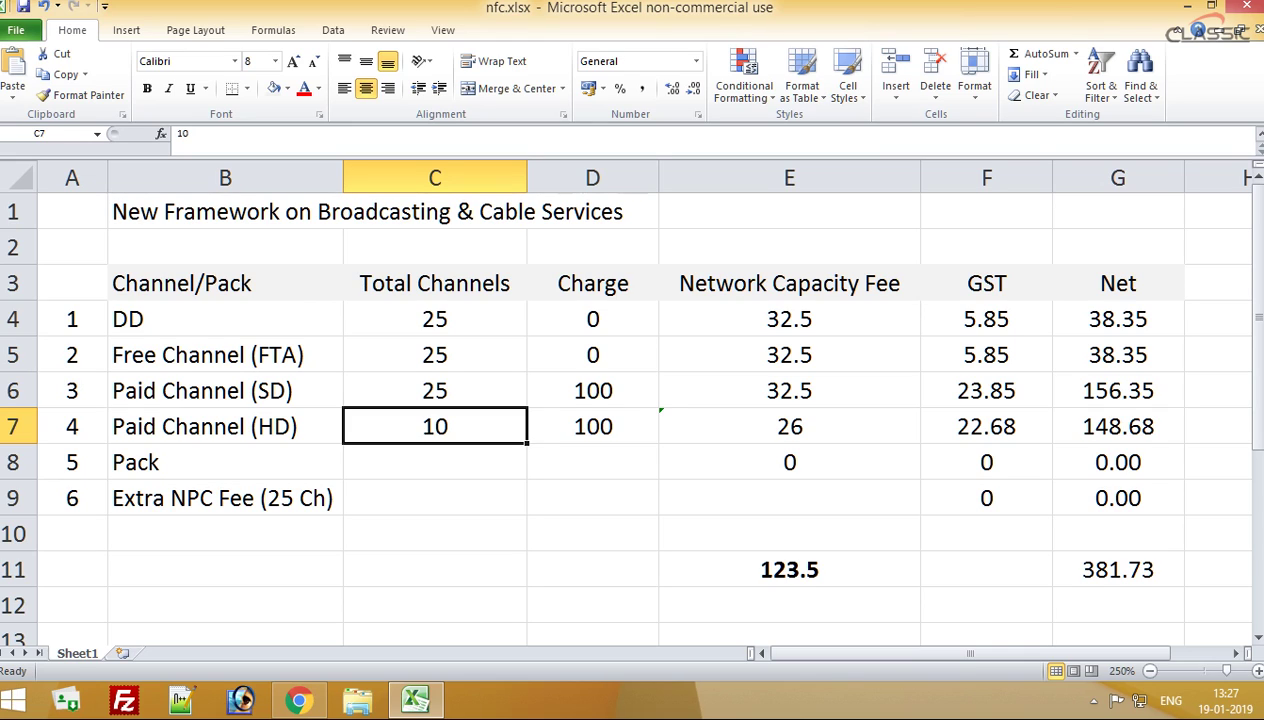
click(789, 427)
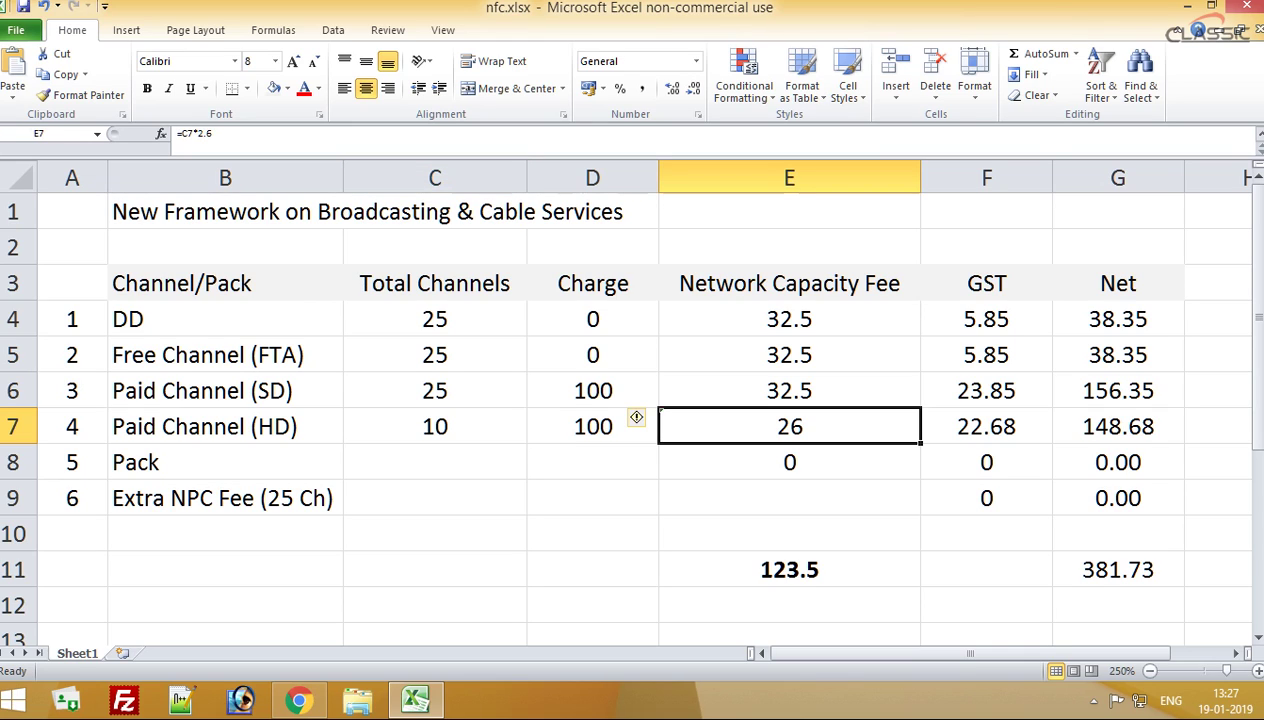
click(434, 427)
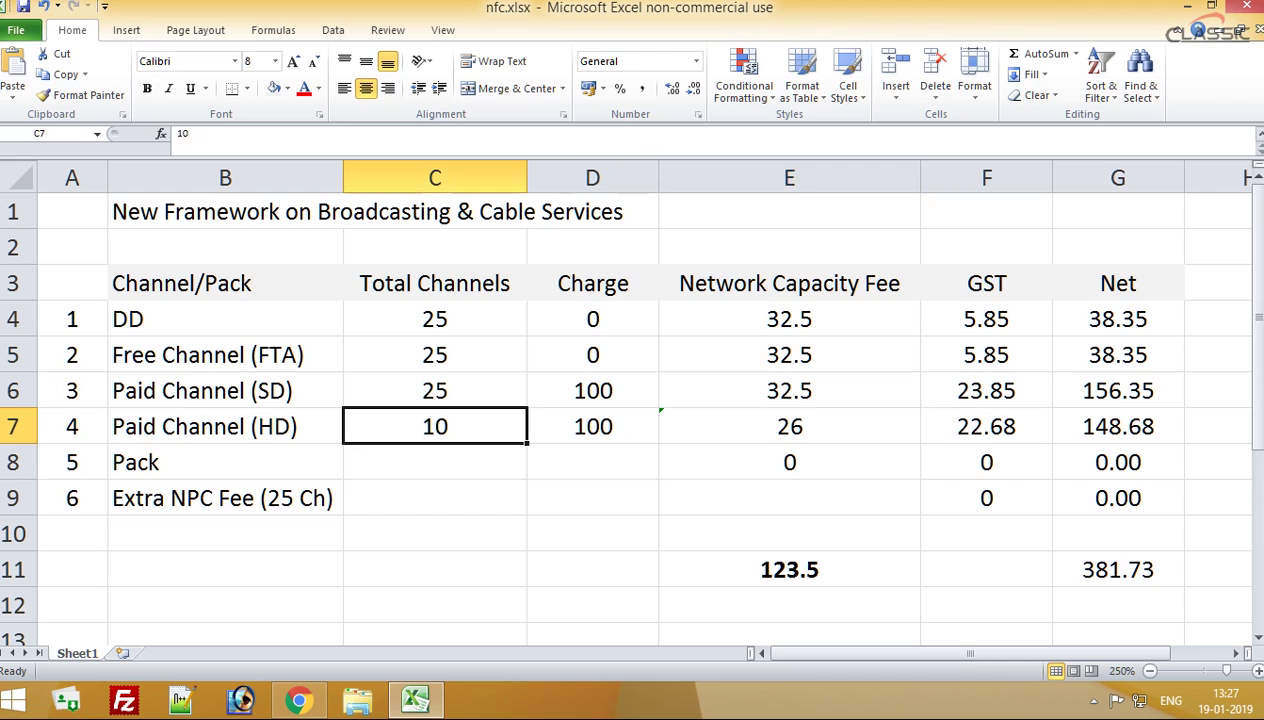
text(25)
key(Return)
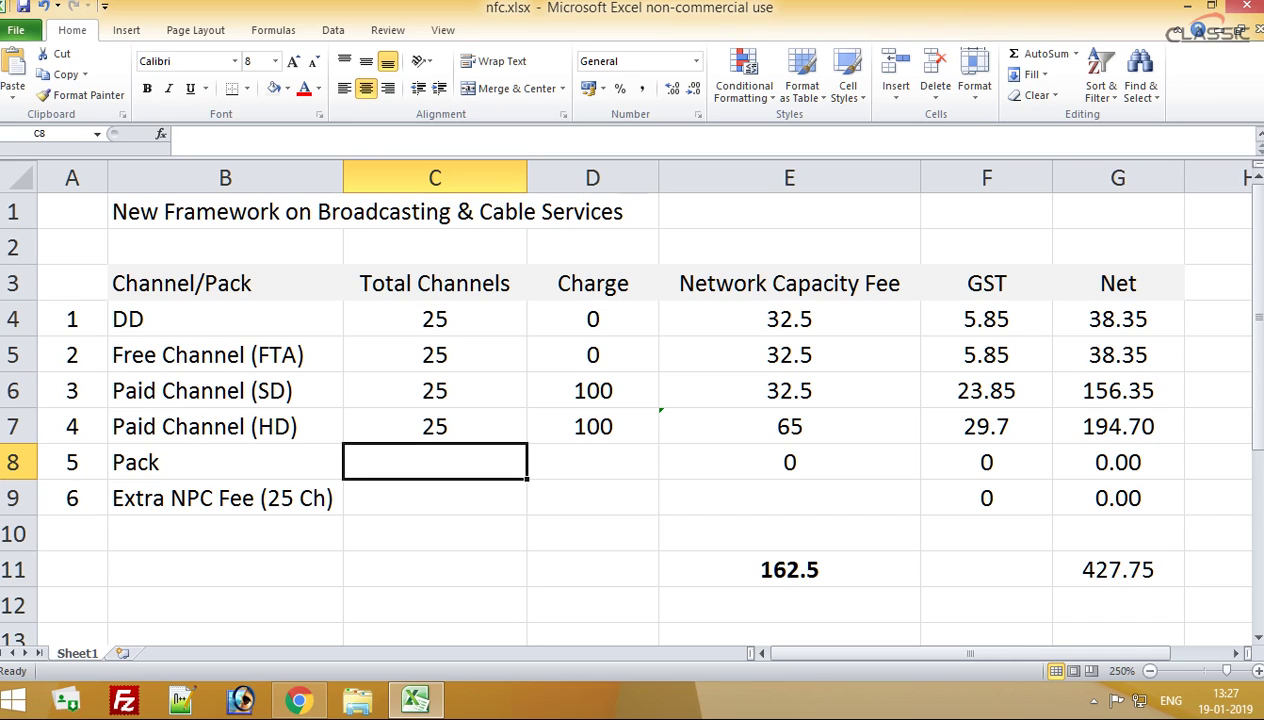
Step: Compare the network capacity fee formulas of the paid SD and HD rows and set the HD total channels back to 10
click(434, 391)
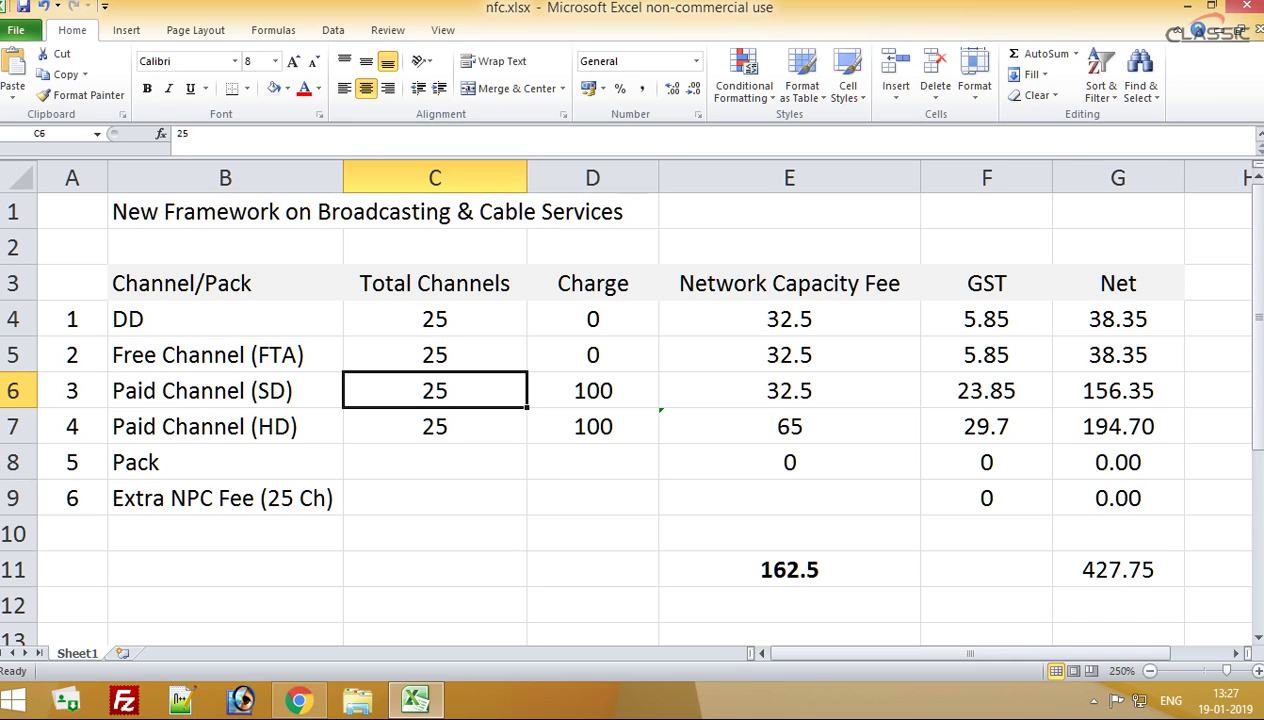
click(789, 391)
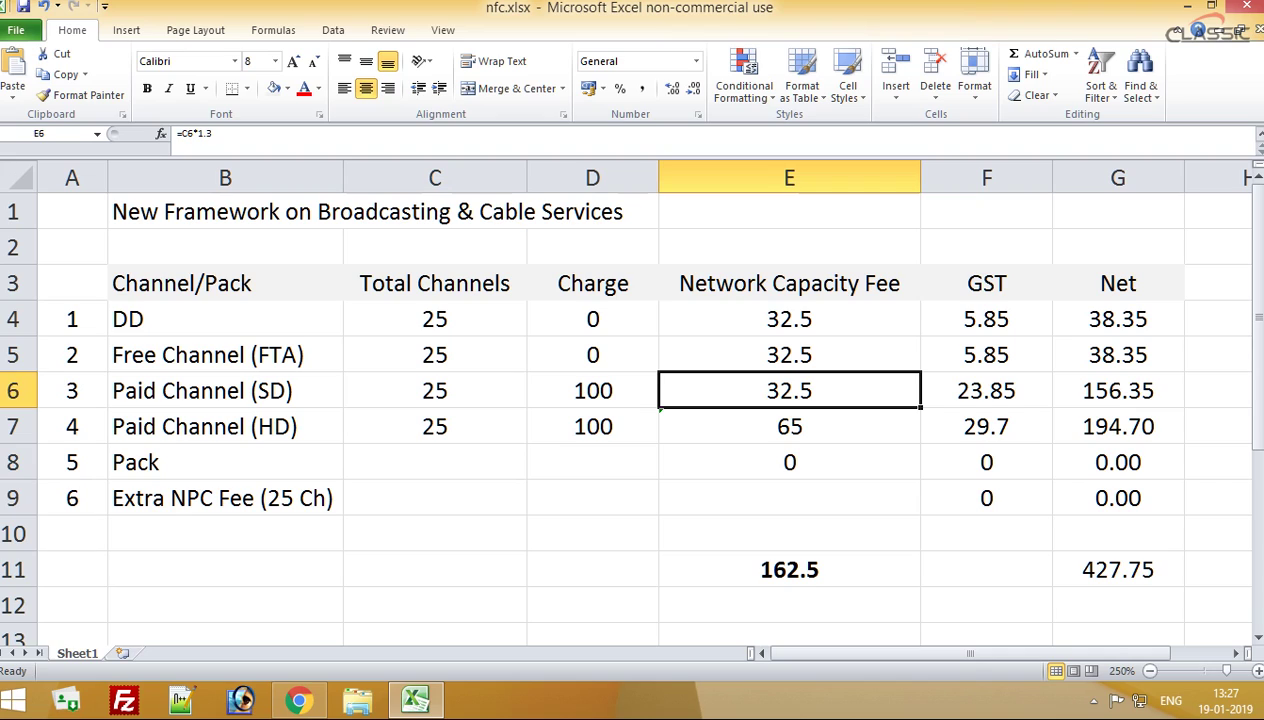
click(789, 427)
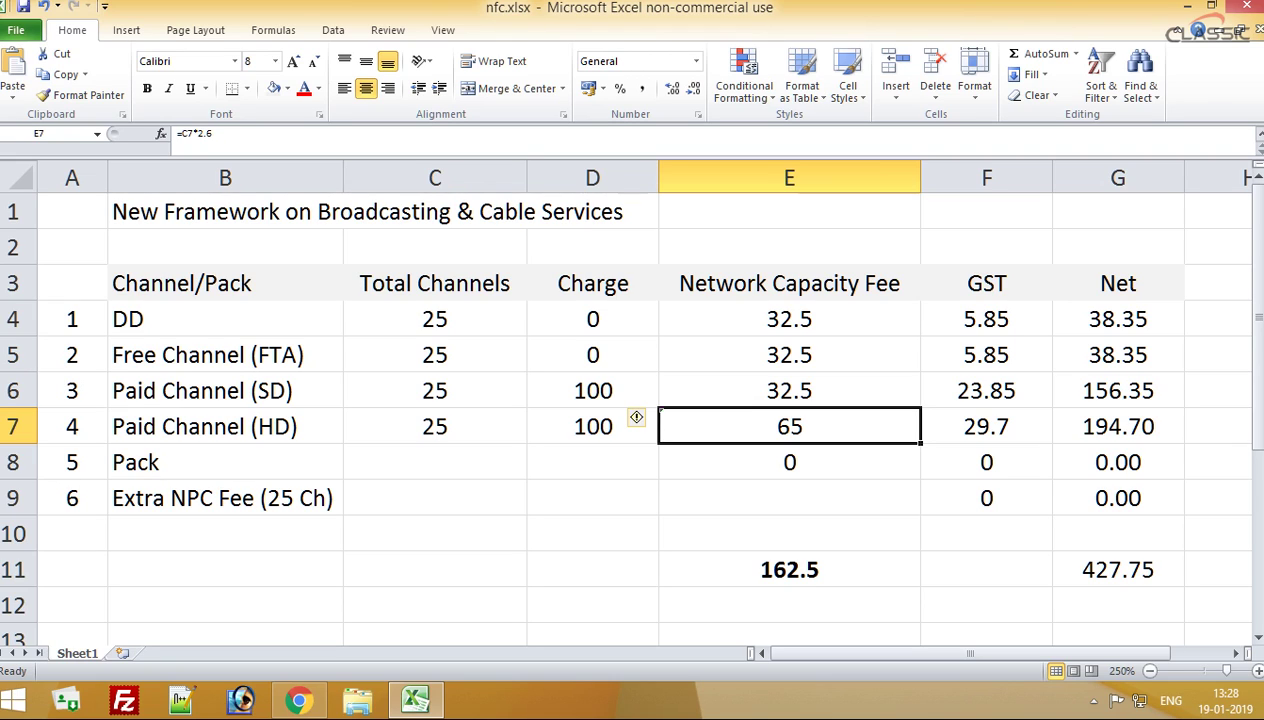
click(434, 427)
text(10)
key(Return)
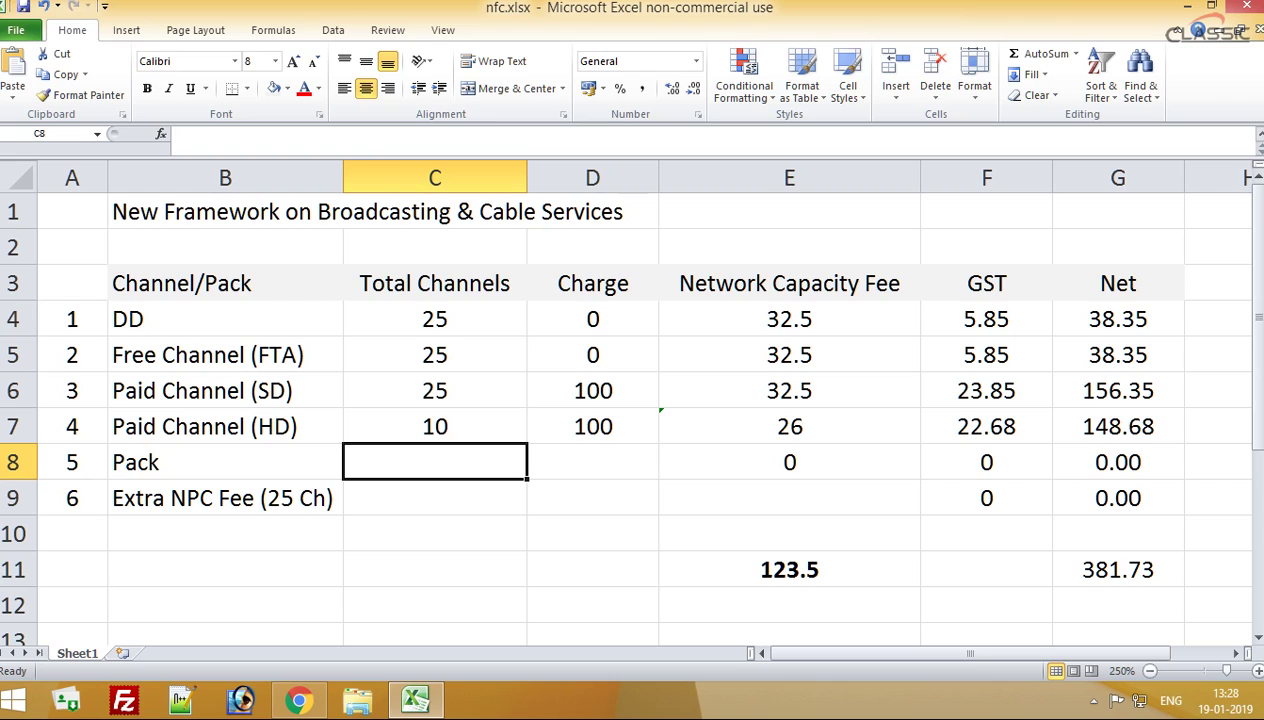
Step: Fill in the Pack row with a charge of 30 and 40 total channels
key(Right)
text(30)
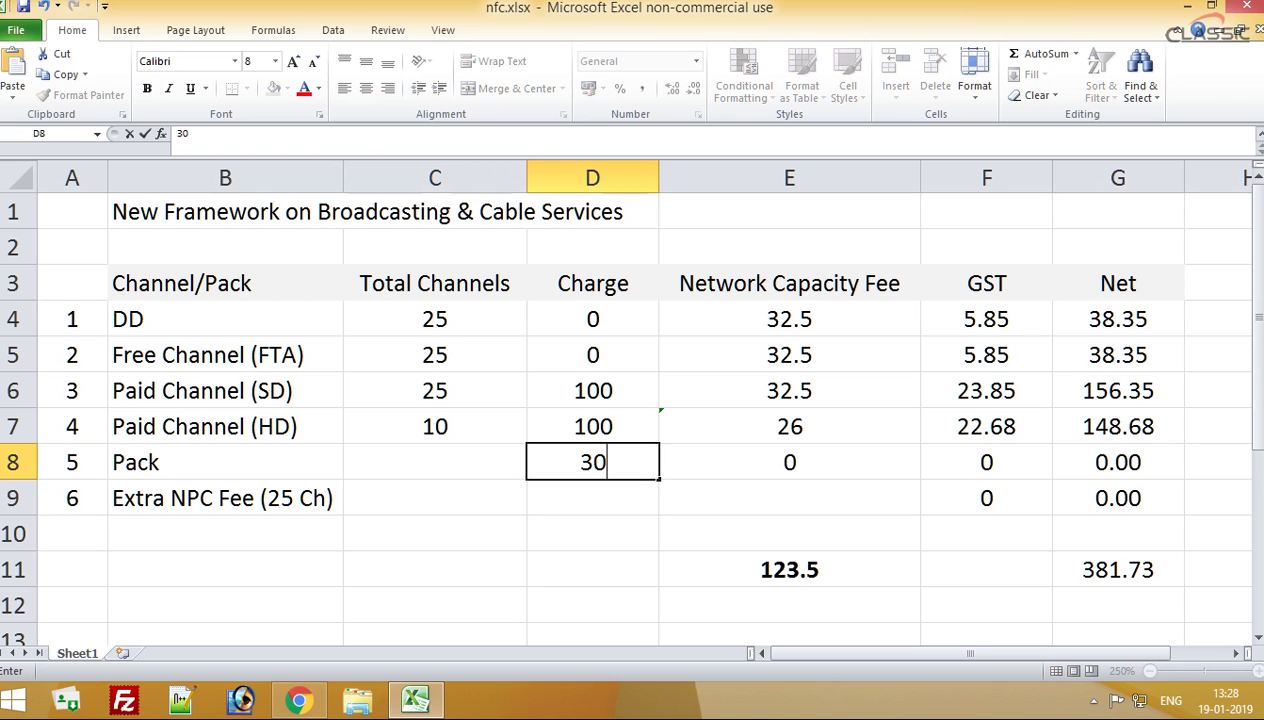
key(Return)
key(Up)
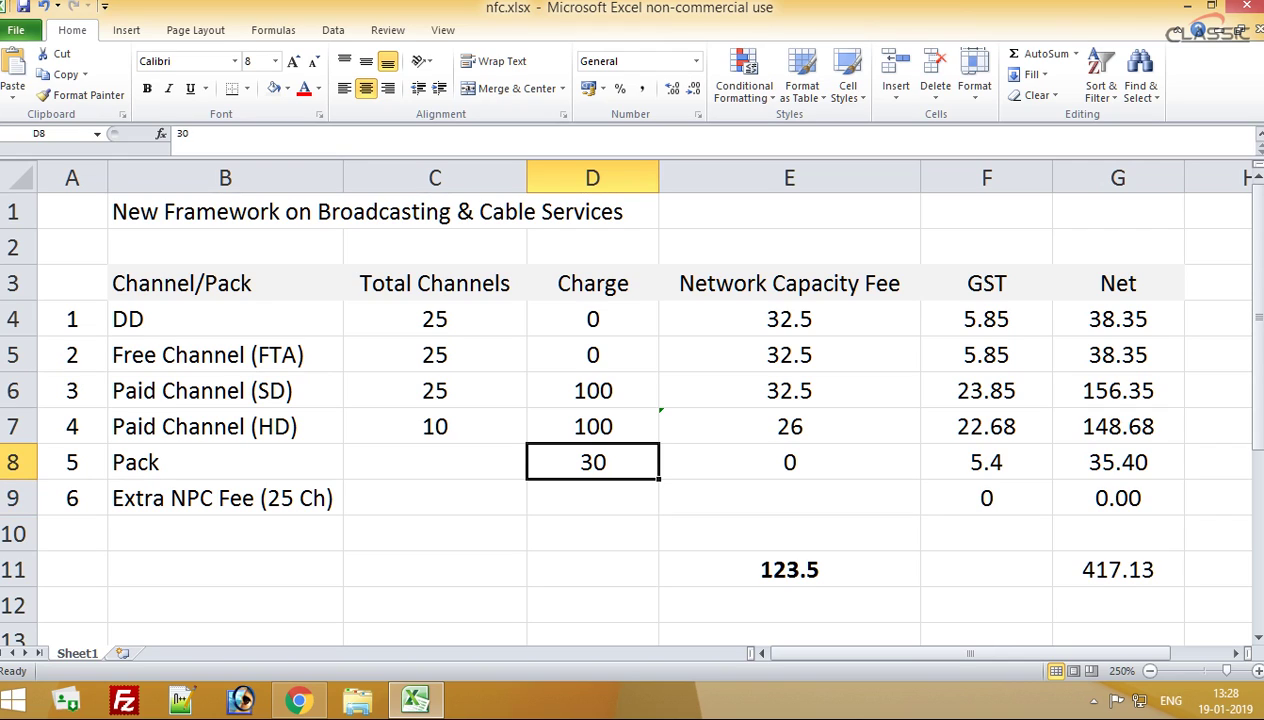
key(Left)
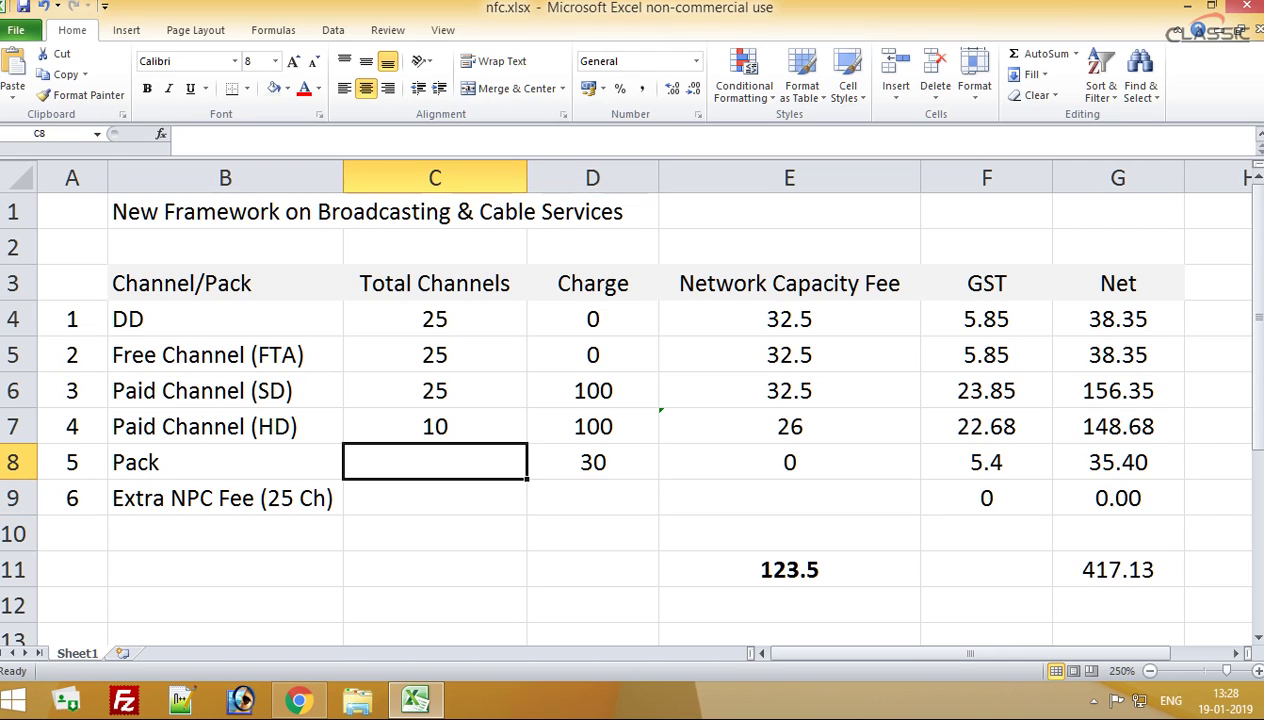
text(40)
key(Return)
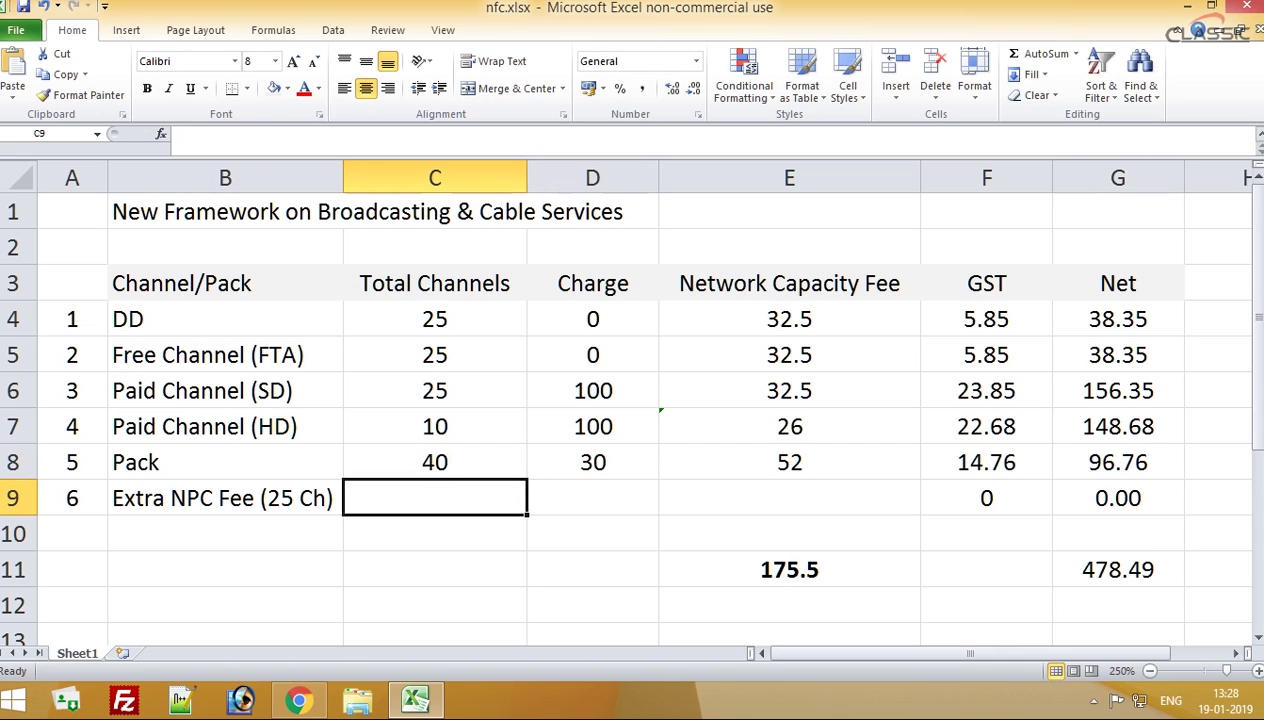
Step: Examine the Pack row's network capacity fee and net formulas and the network capacity fee total in E11
key(Up)
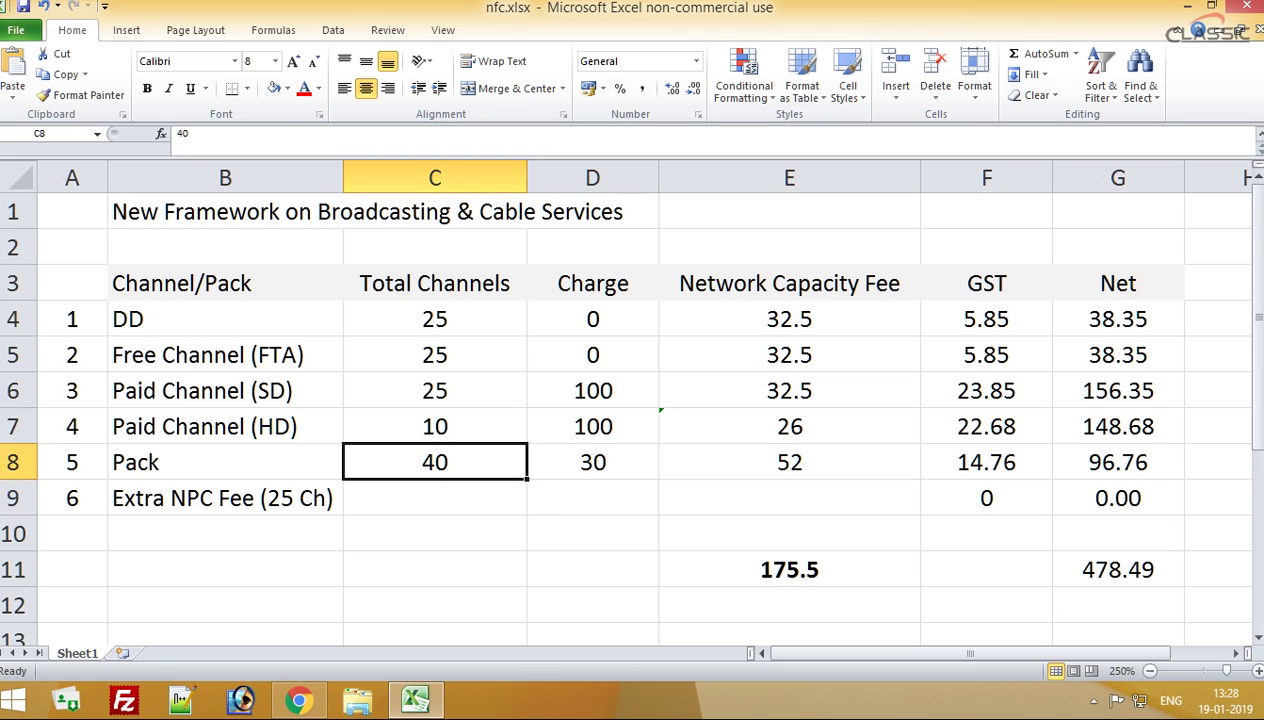
key(Right)
key(Right)
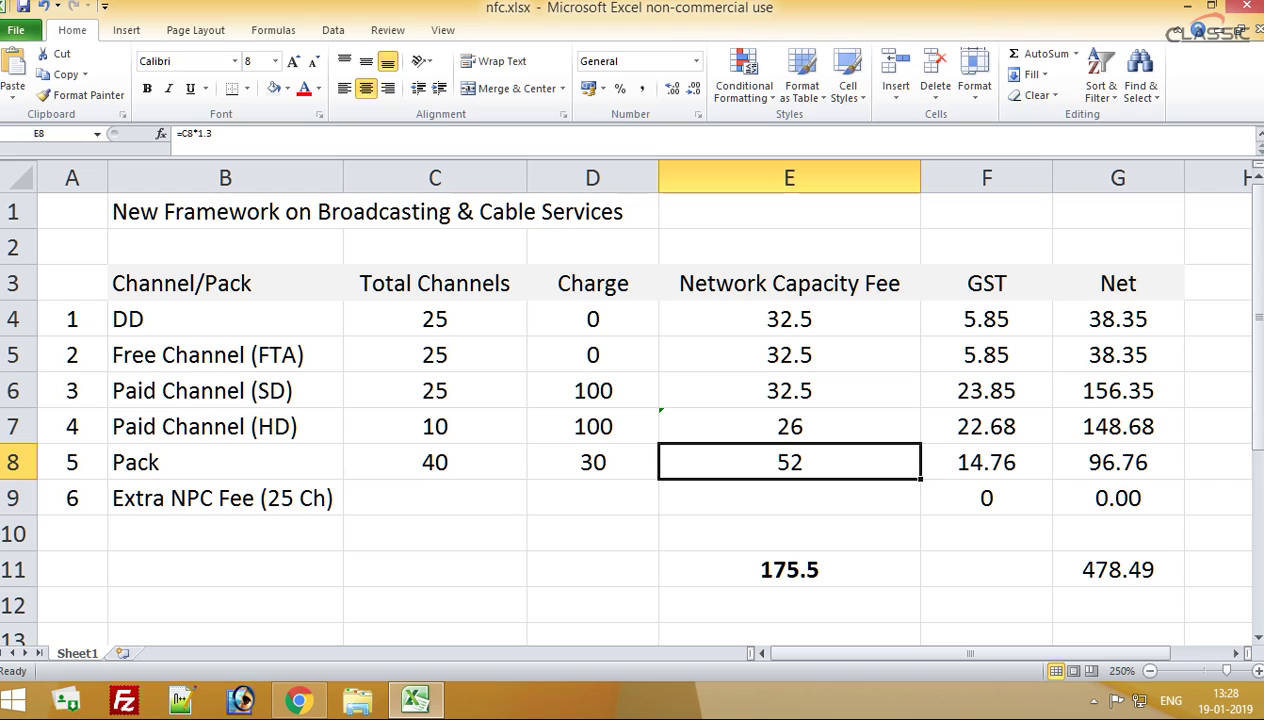
key(Left)
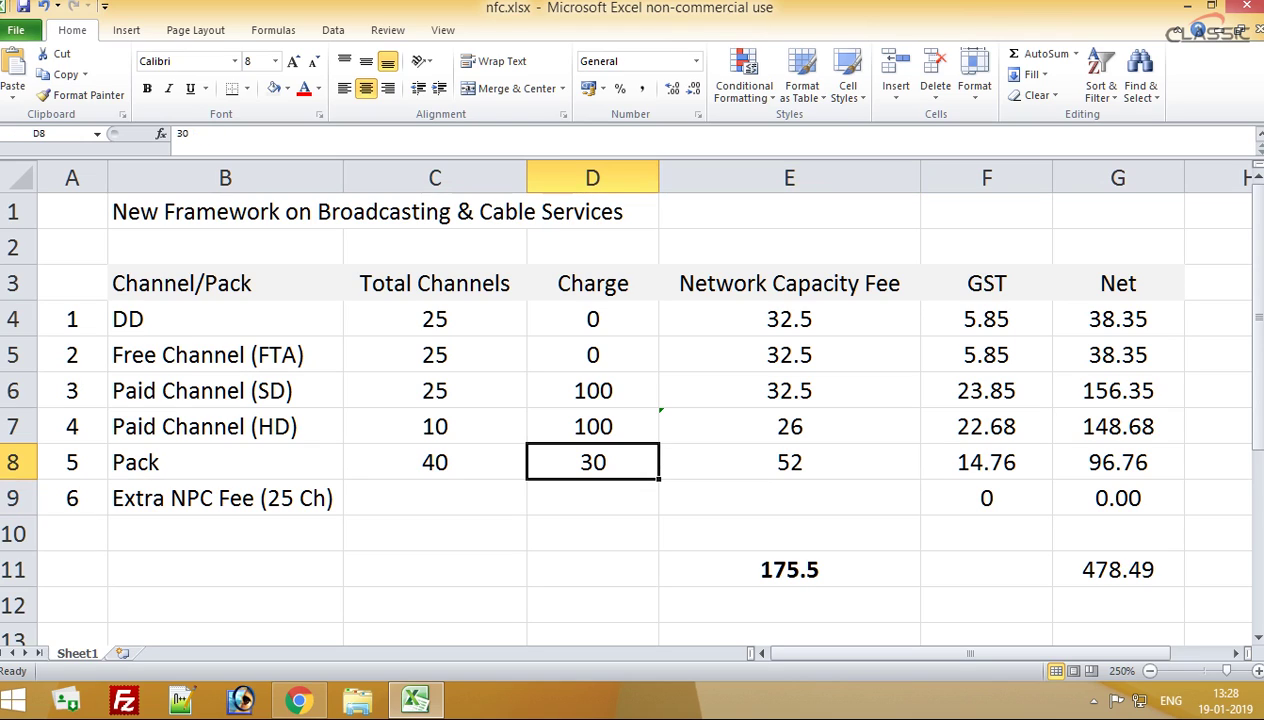
key(Right)
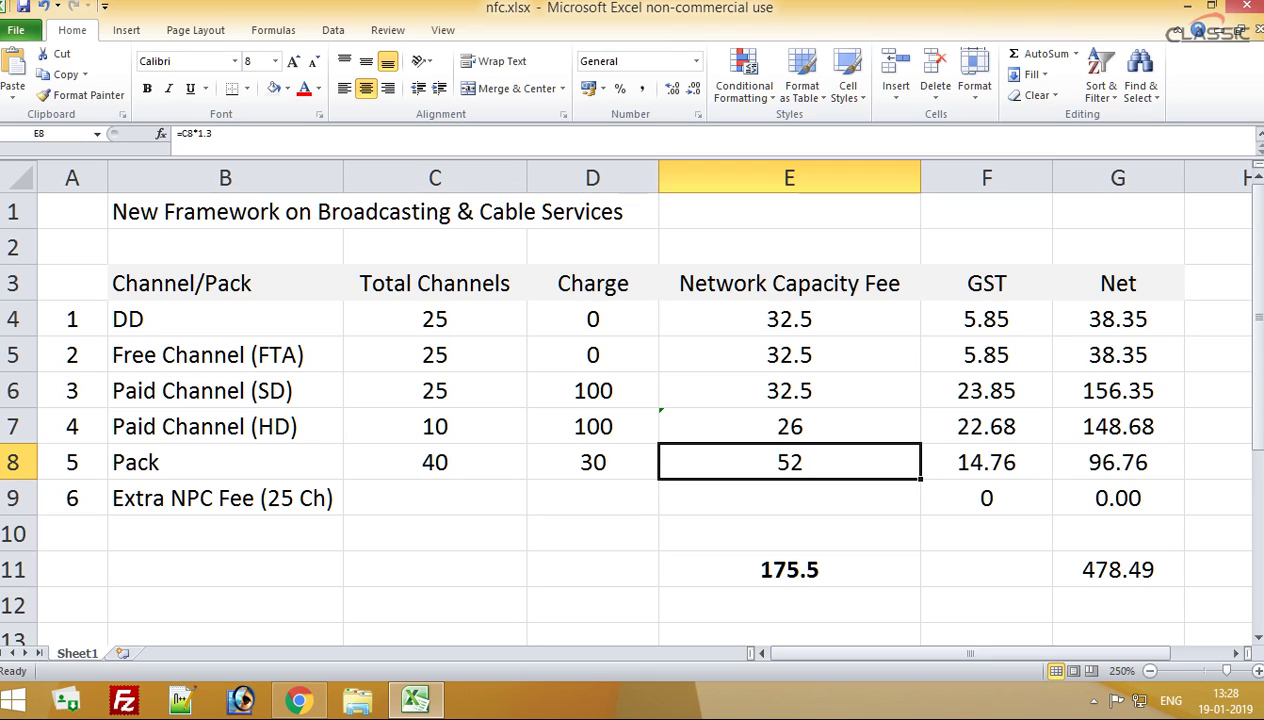
key(Right)
key(Right)
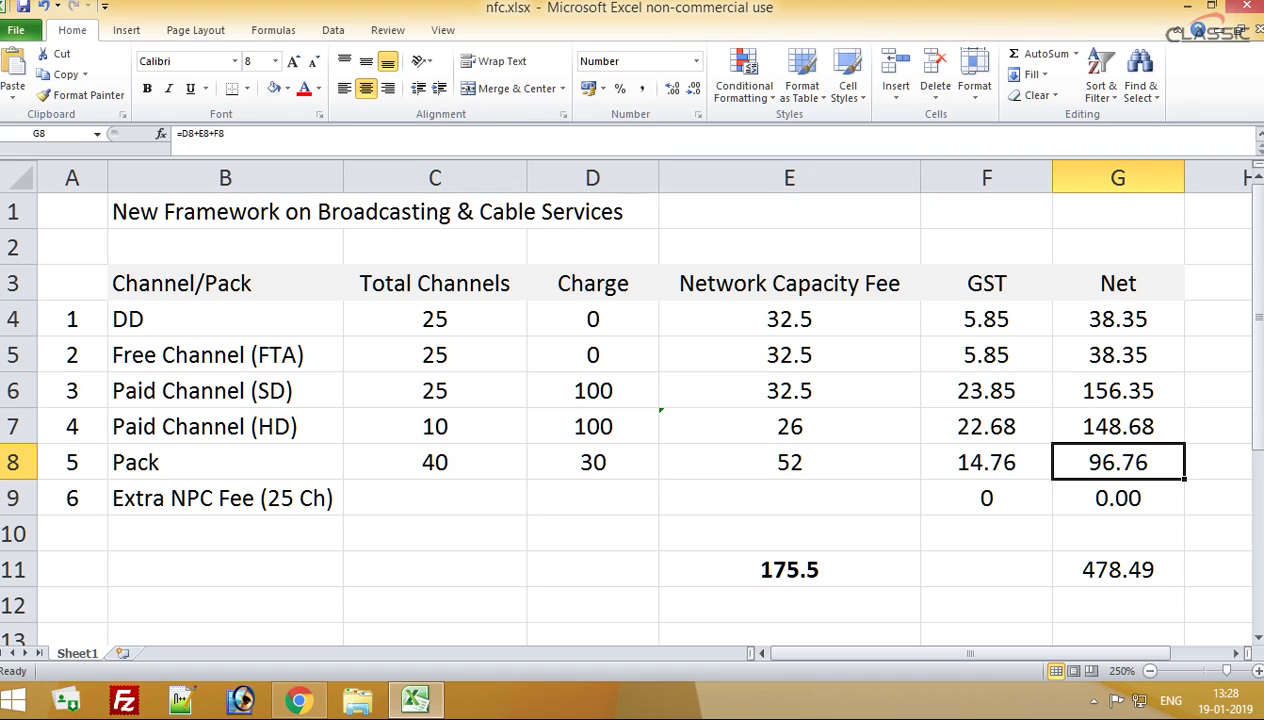
key(Left)
key(Left)
key(Left)
key(Left)
key(Right)
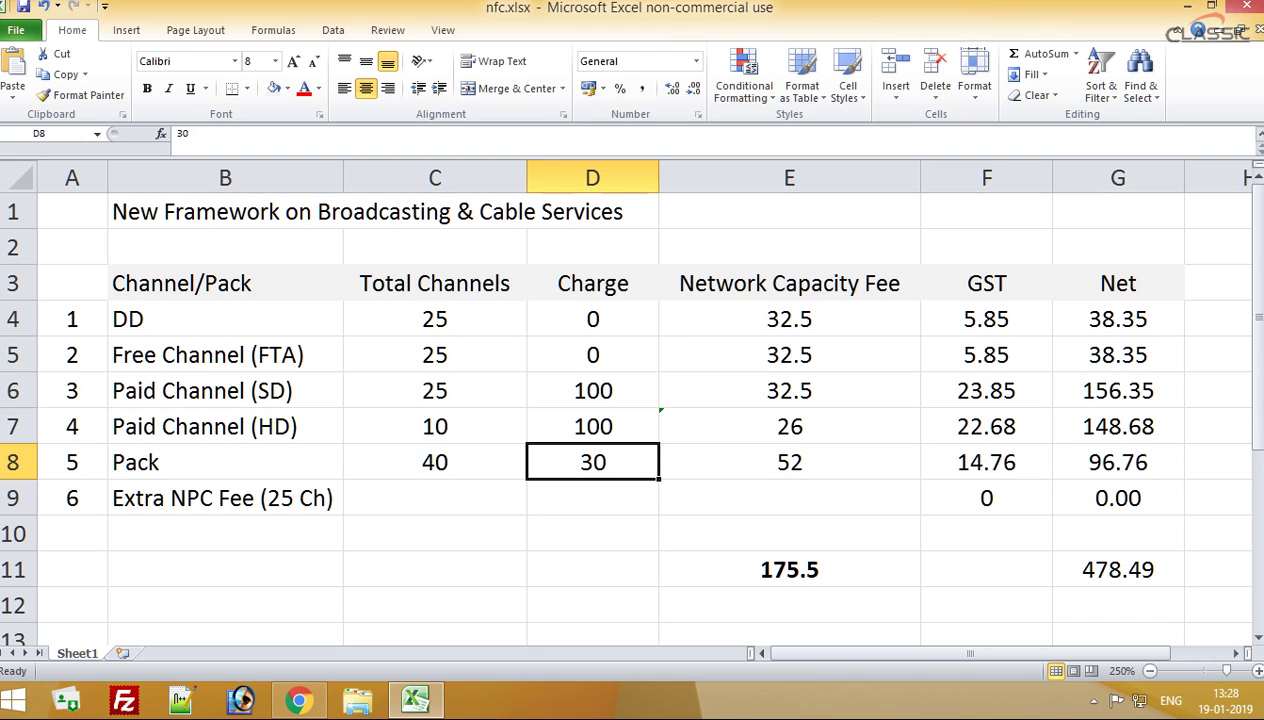
key(Right)
key(Right)
key(Right)
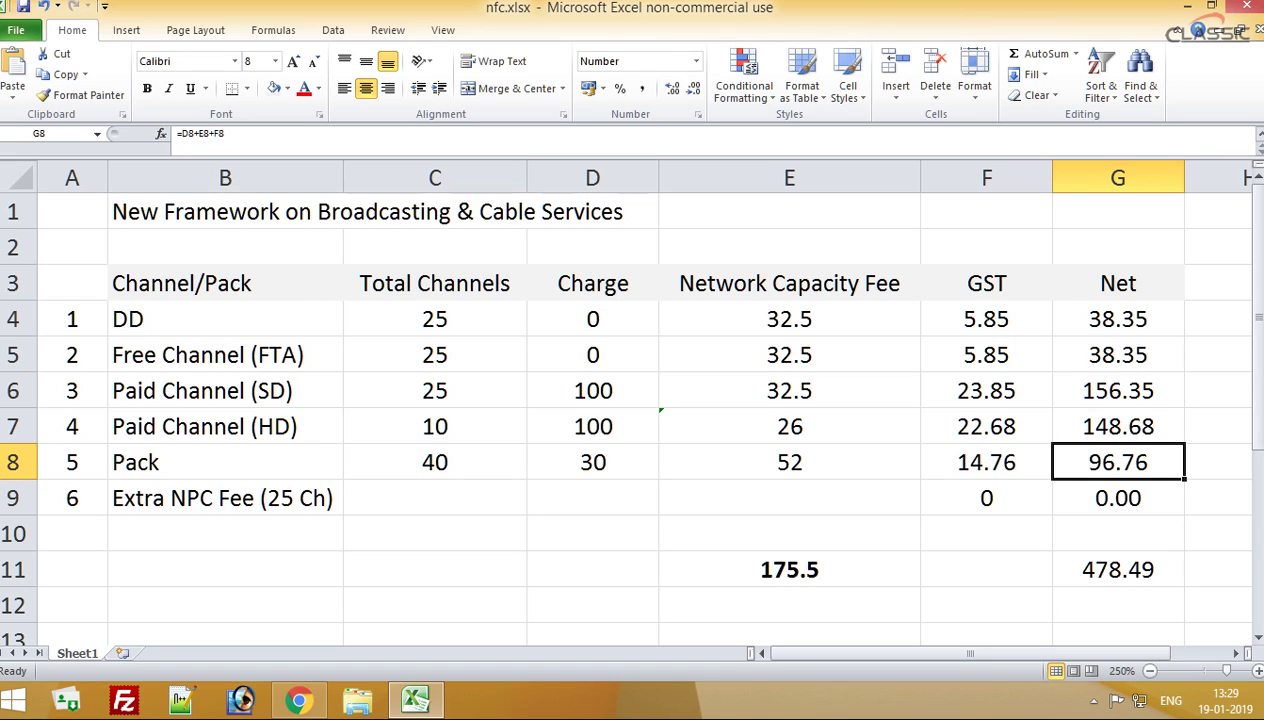
click(789, 569)
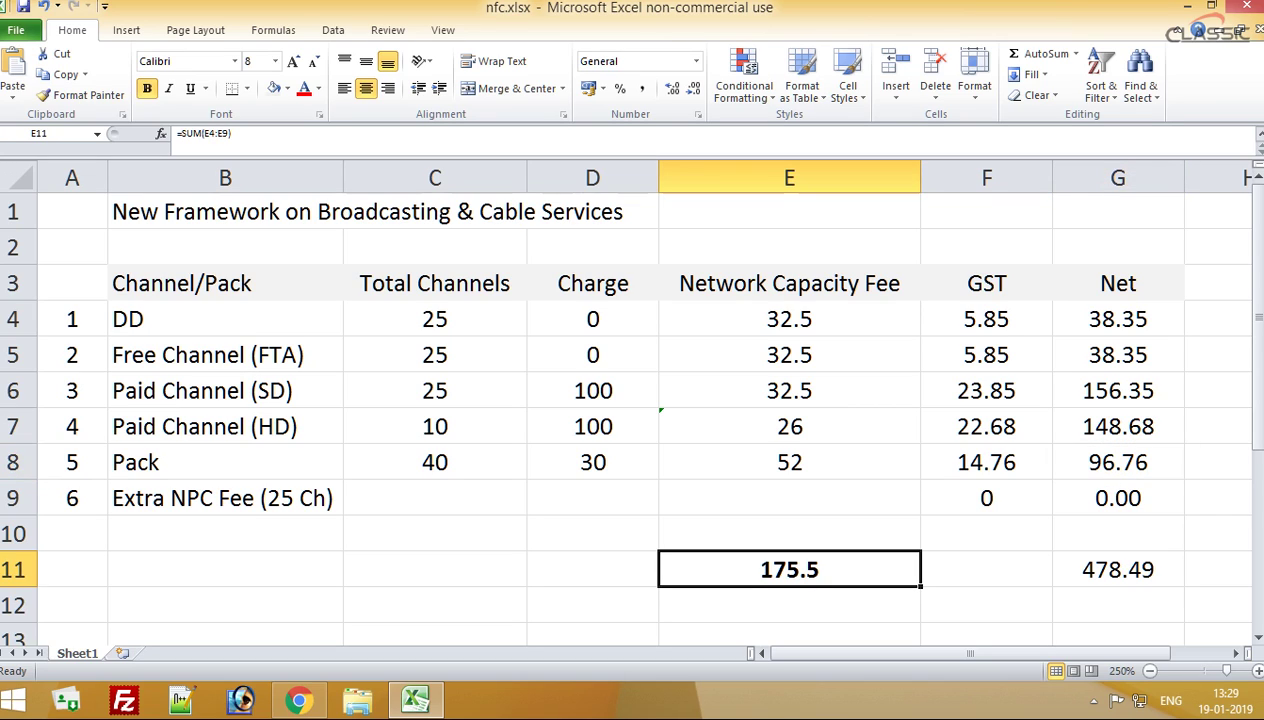
Step: Enter 20 as the network capacity fee of the Extra NPC Fee (25 Ch) row
click(789, 498)
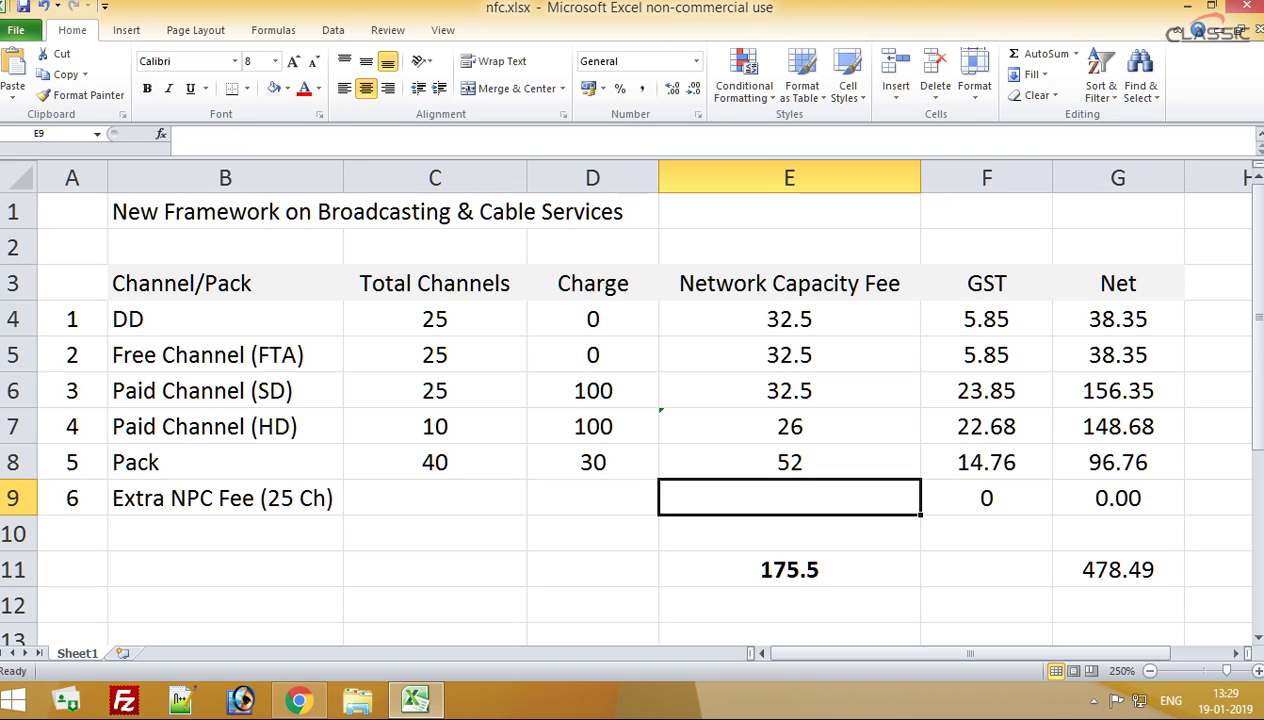
text(20)
key(Return)
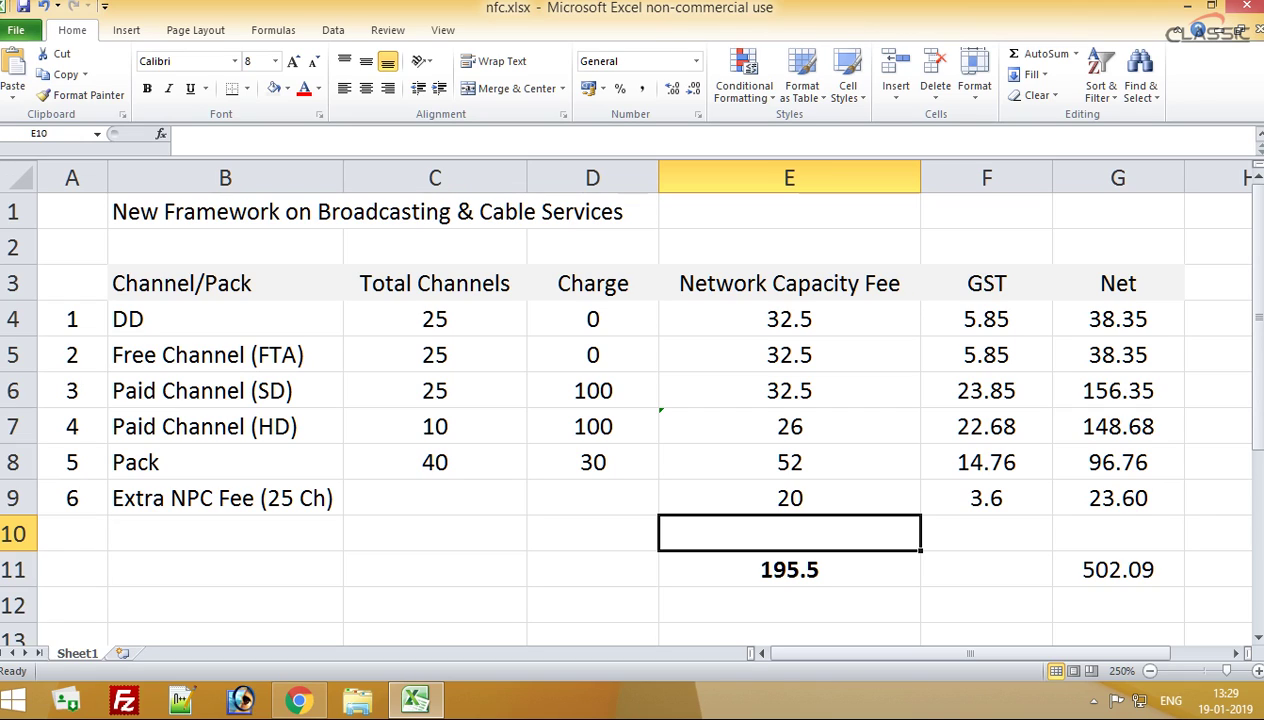
Step: Clear the network capacity fee of the Extra NPC Fee (25 Ch) row and return to the fee total
key(Up)
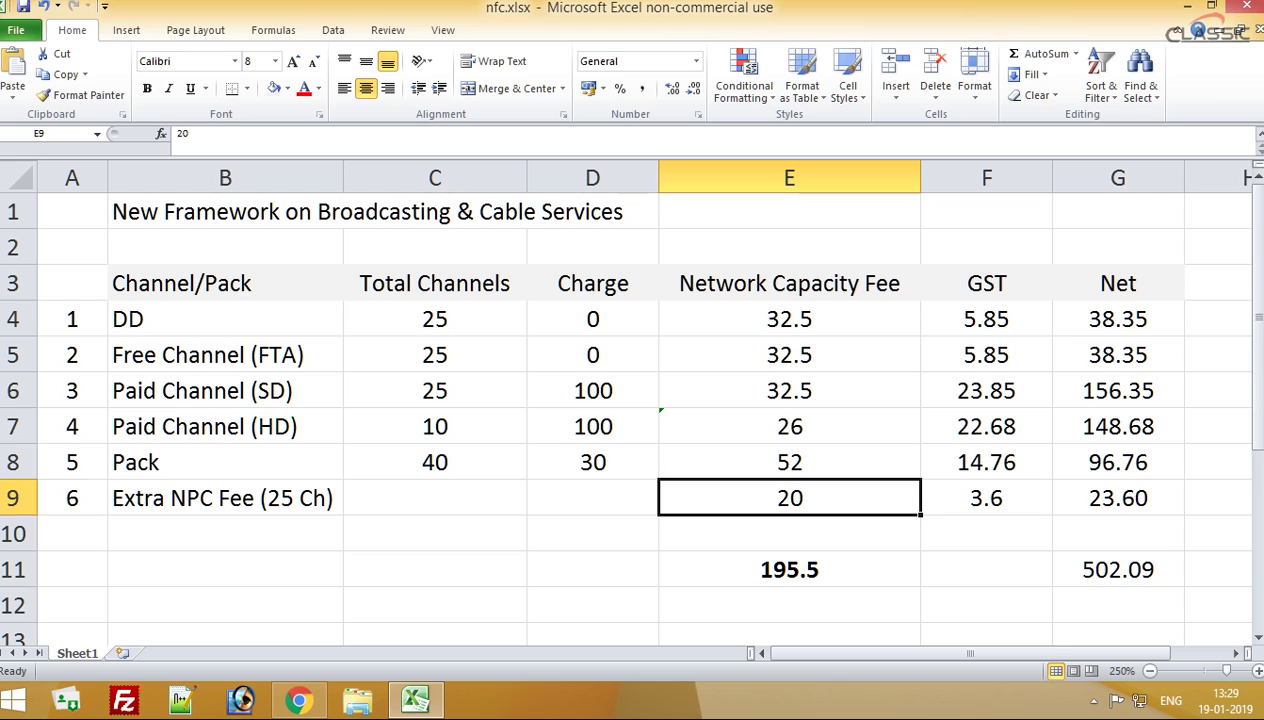
key(Delete)
key(Down)
key(Down)
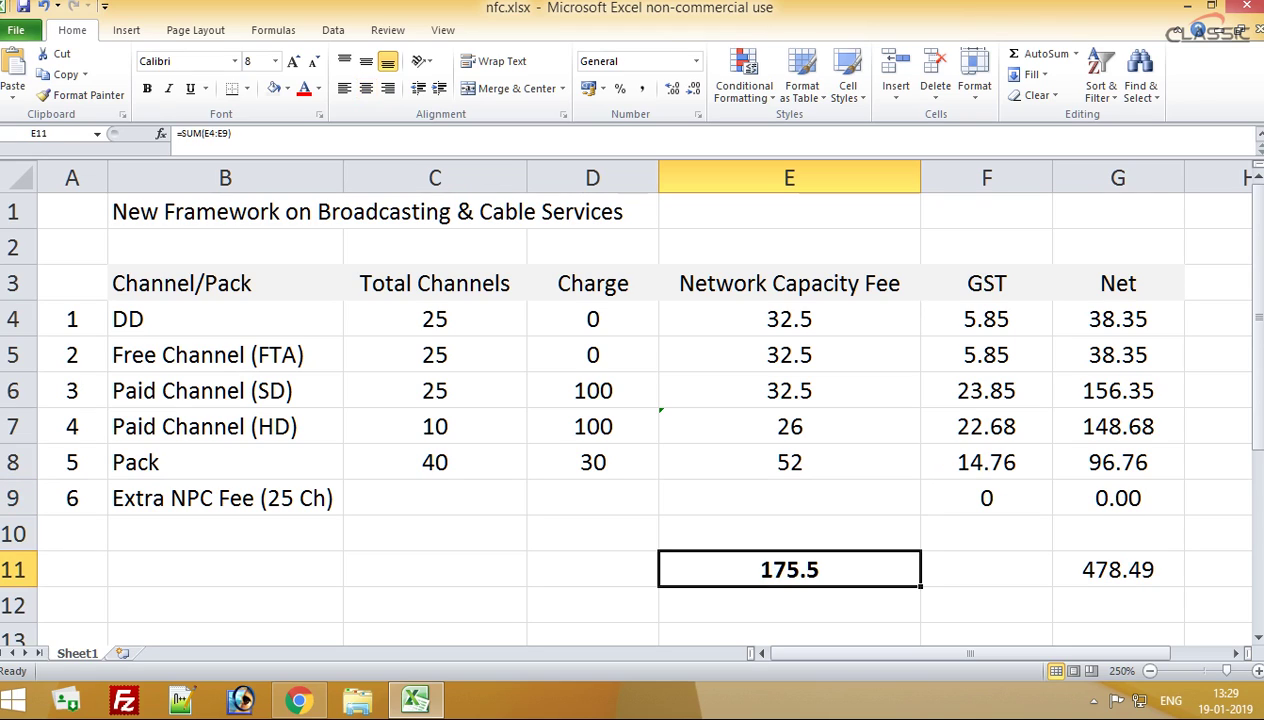
Step: Clear the total channels and the charge of the Pack row
key(Up)
key(Left)
key(Left)
key(Up)
key(Up)
key(Up)
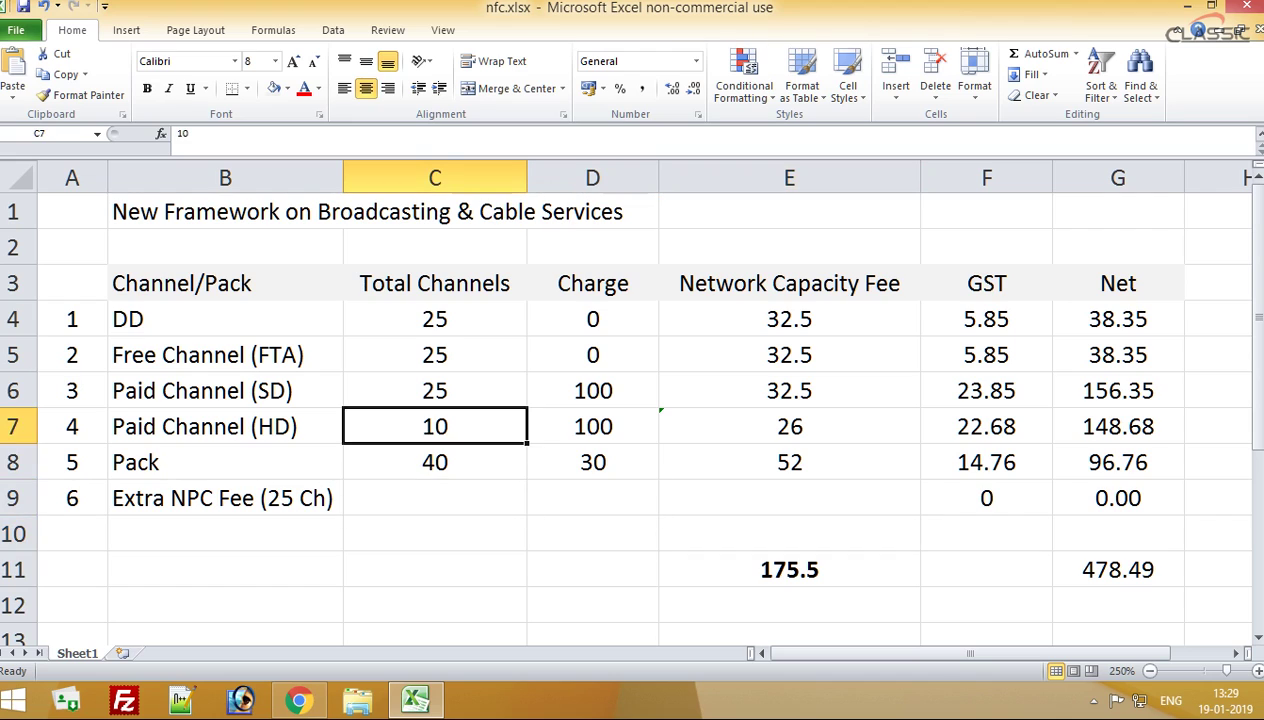
key(Down)
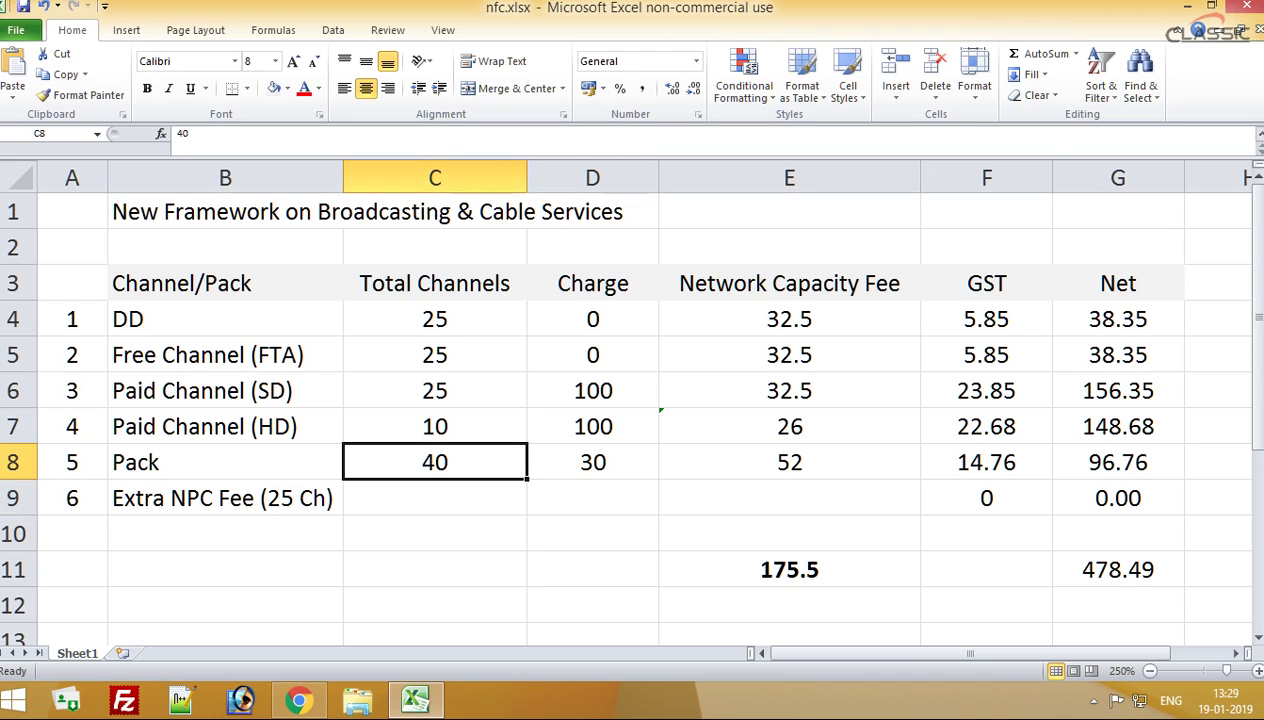
key(Delete)
key(Right)
key(Delete)
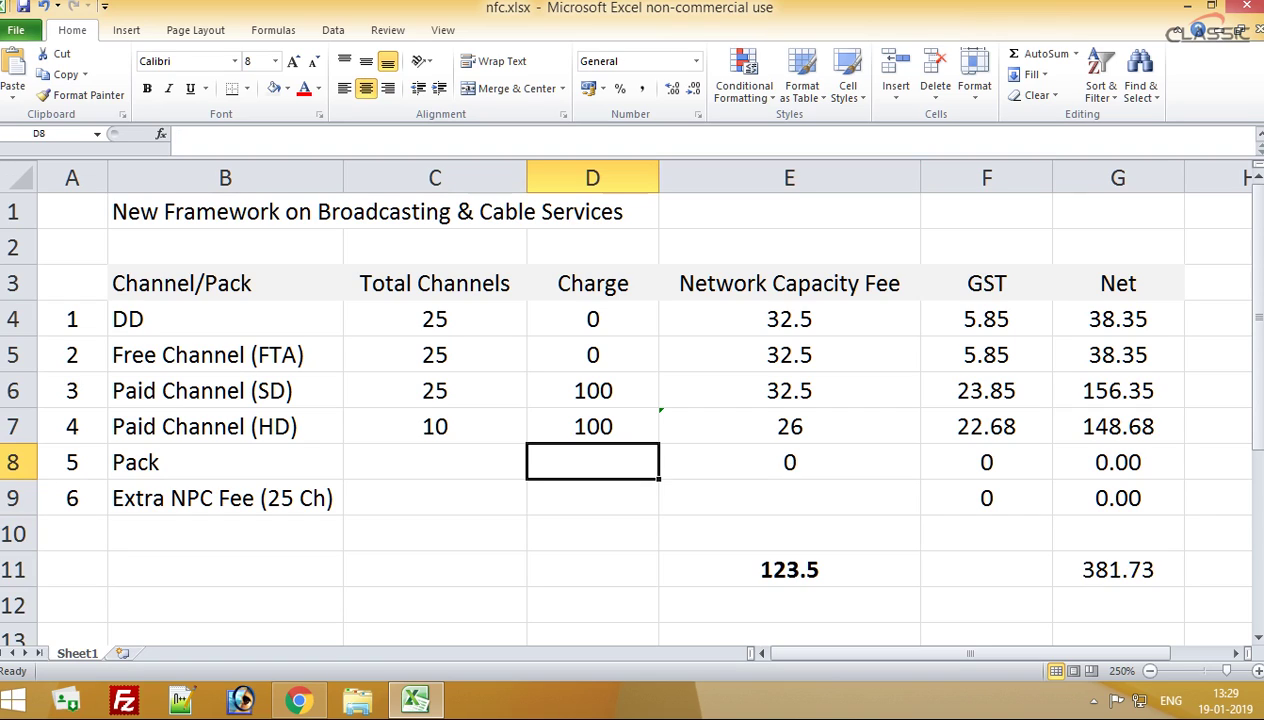
Step: Set the charge of the Pack row to 11
key(Left)
key(Right)
text(11)
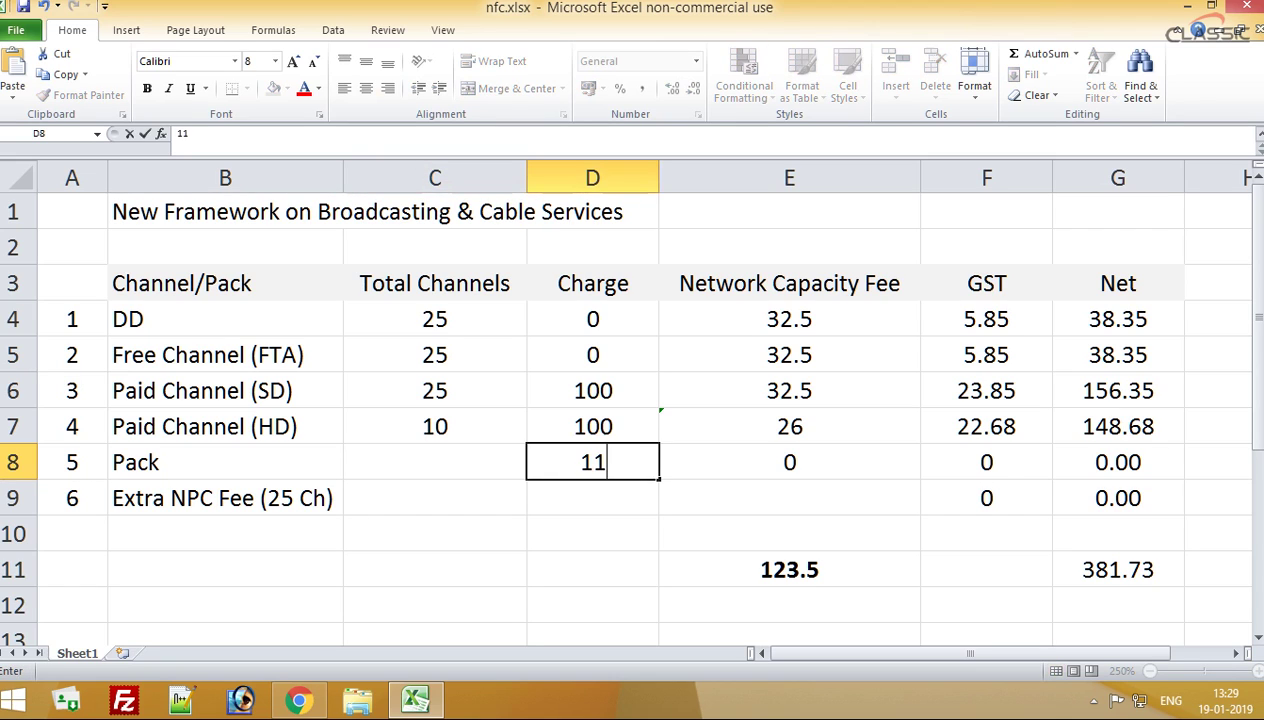
key(Return)
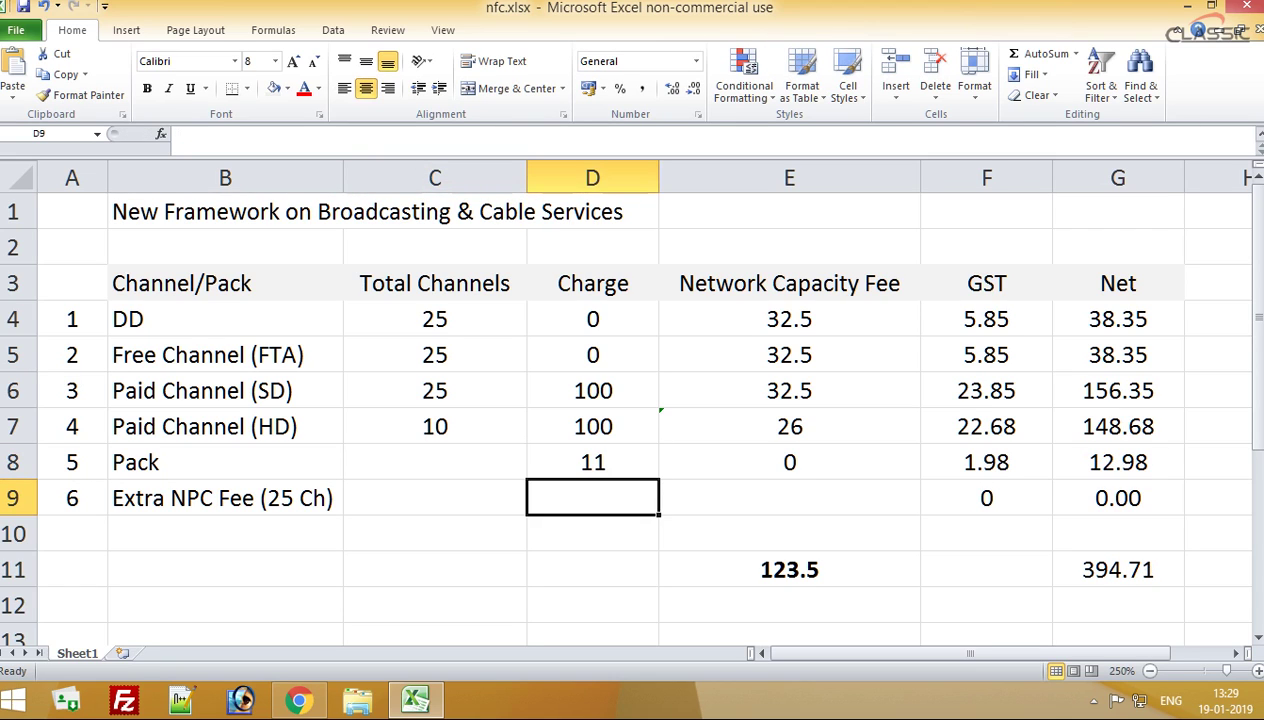
key(Up)
key(Down)
key(Up)
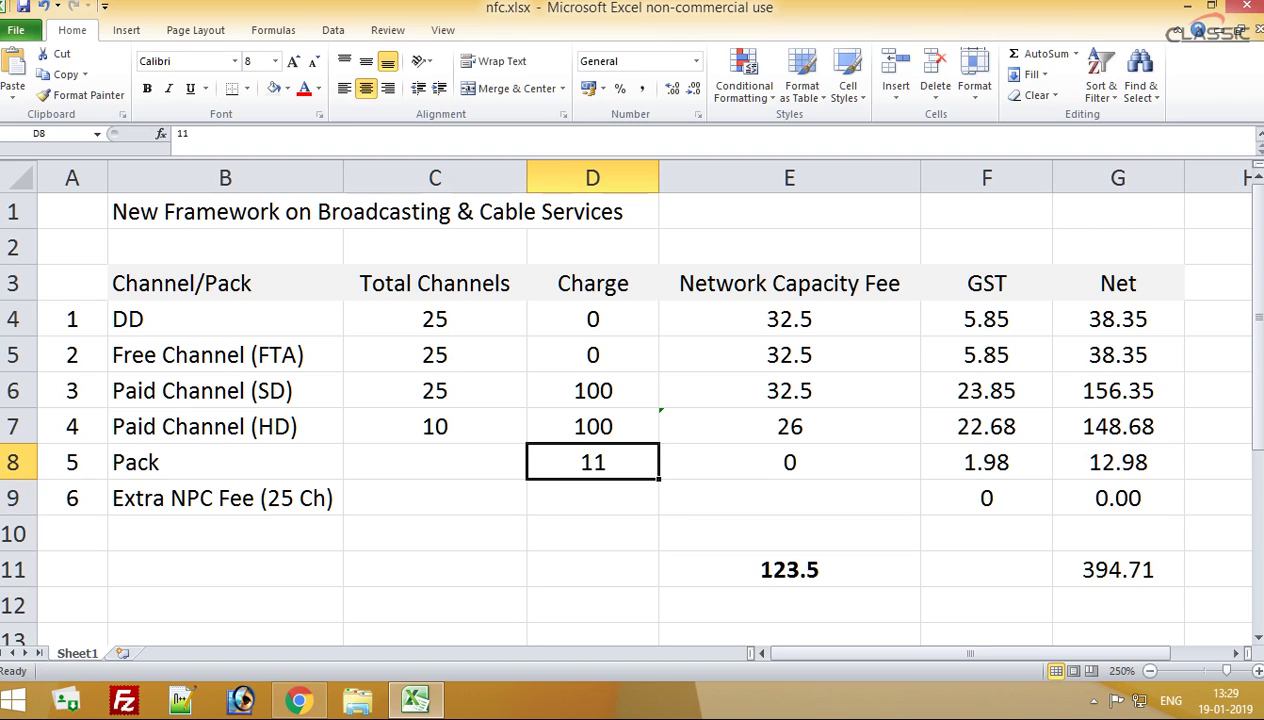
Step: Set the Pack row's total channels to 7 and check its network capacity fee formula
key(Left)
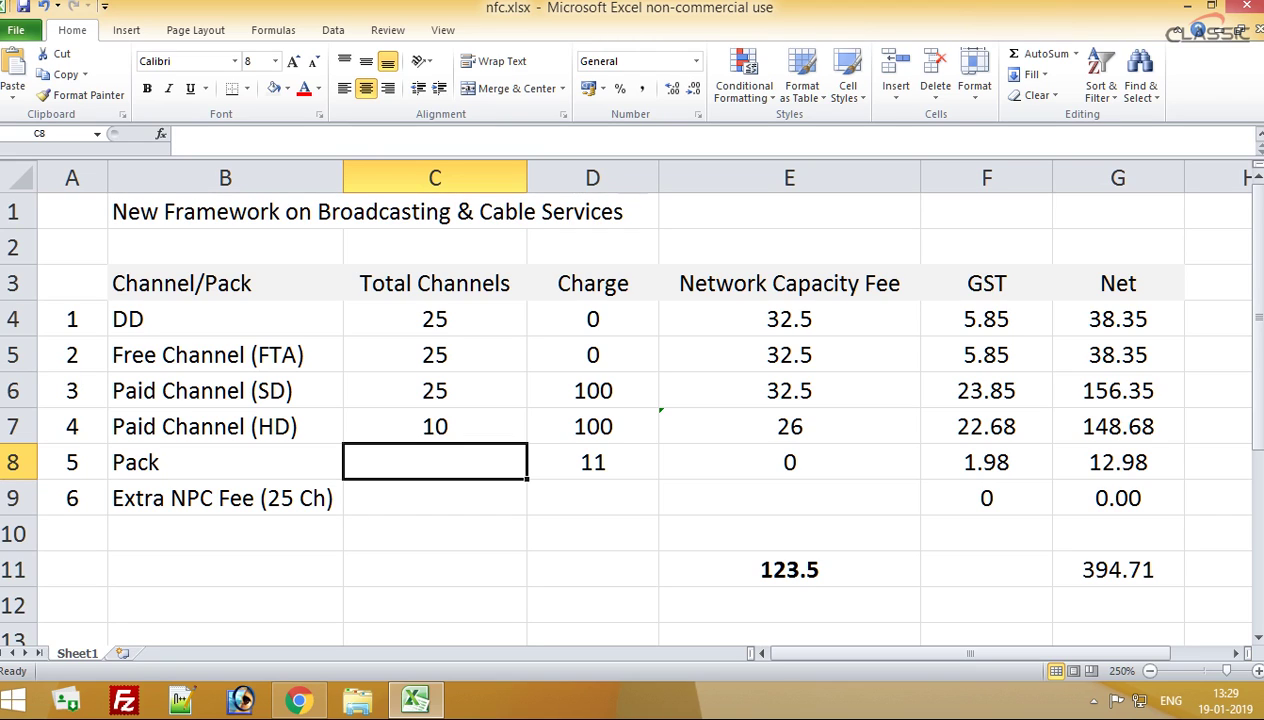
text(7)
key(Return)
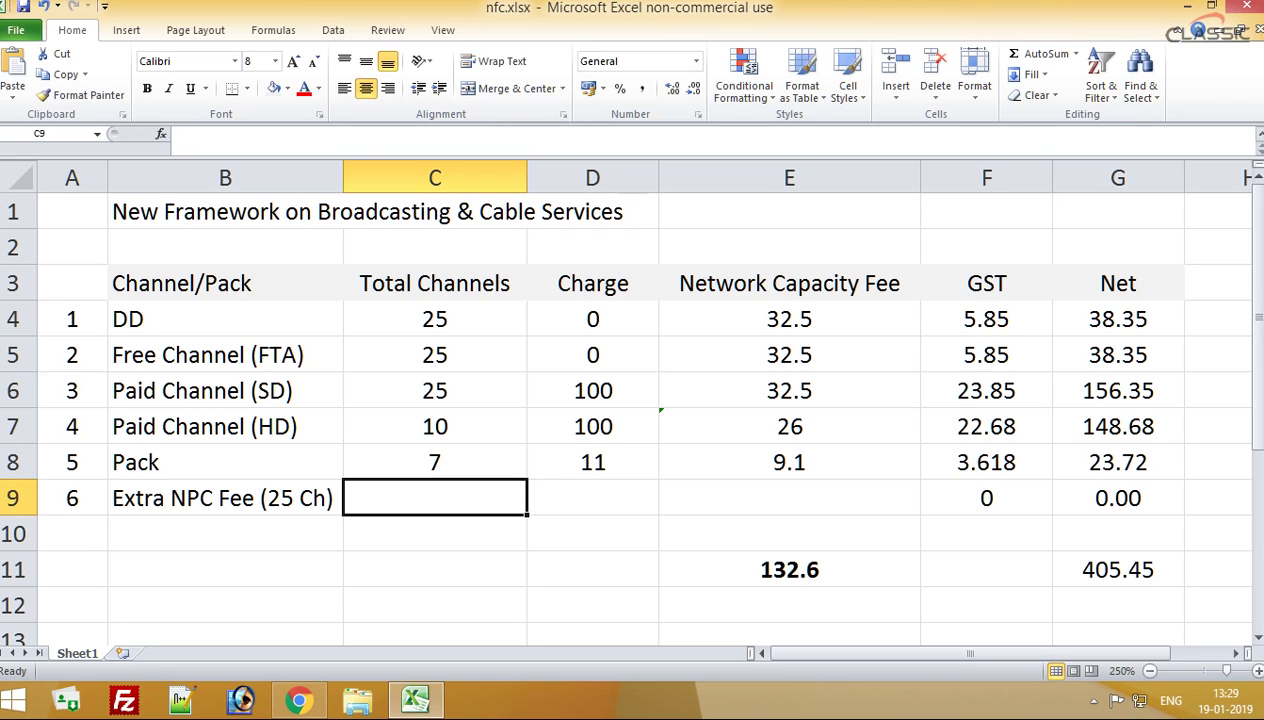
key(Up)
key(Right)
key(Right)
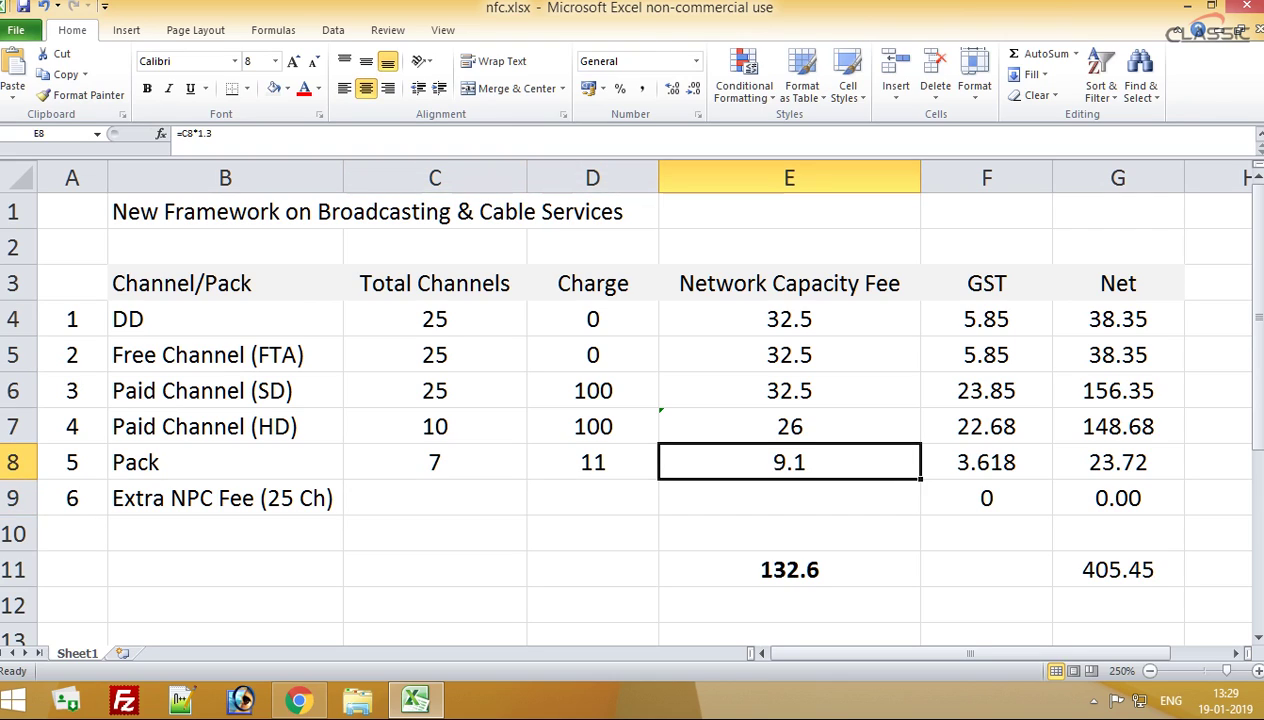
key(Left)
key(Left)
key(Right)
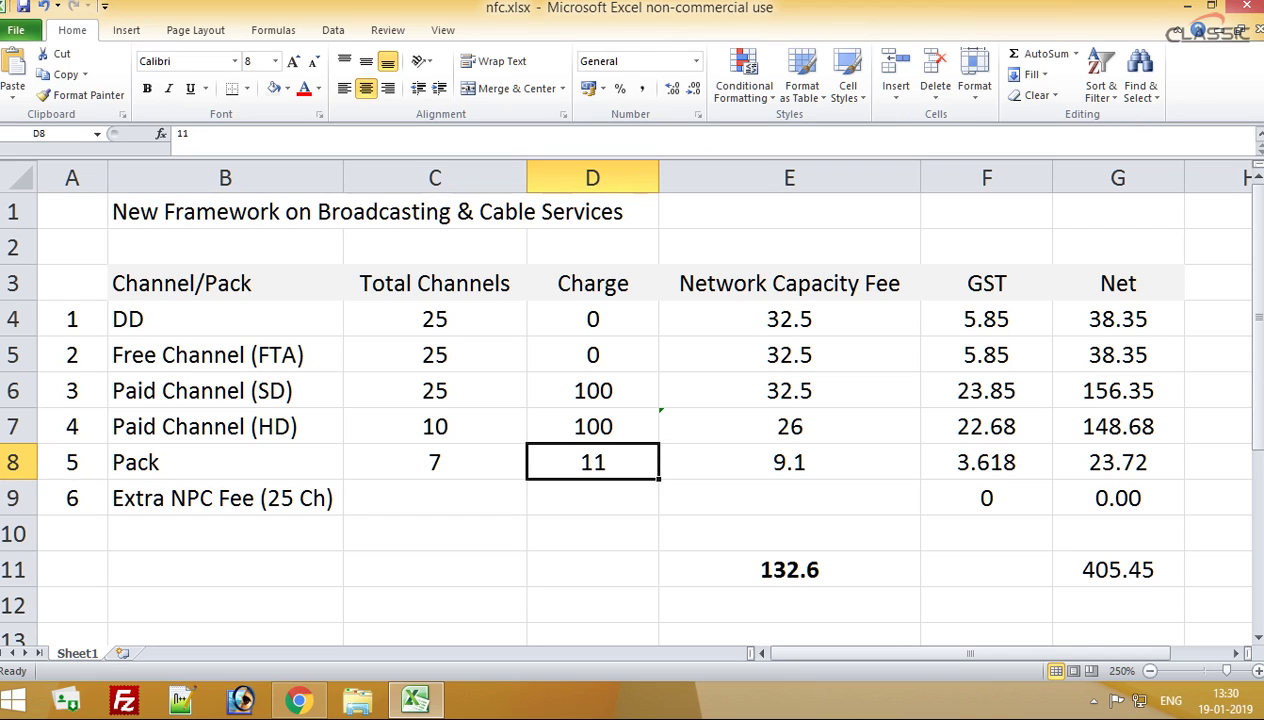
Step: Try 20, 21 and 22 in turn as the total channels of the Free Channel (FTA) row
key(Up)
key(Up)
key(Left)
key(Up)
text(20)
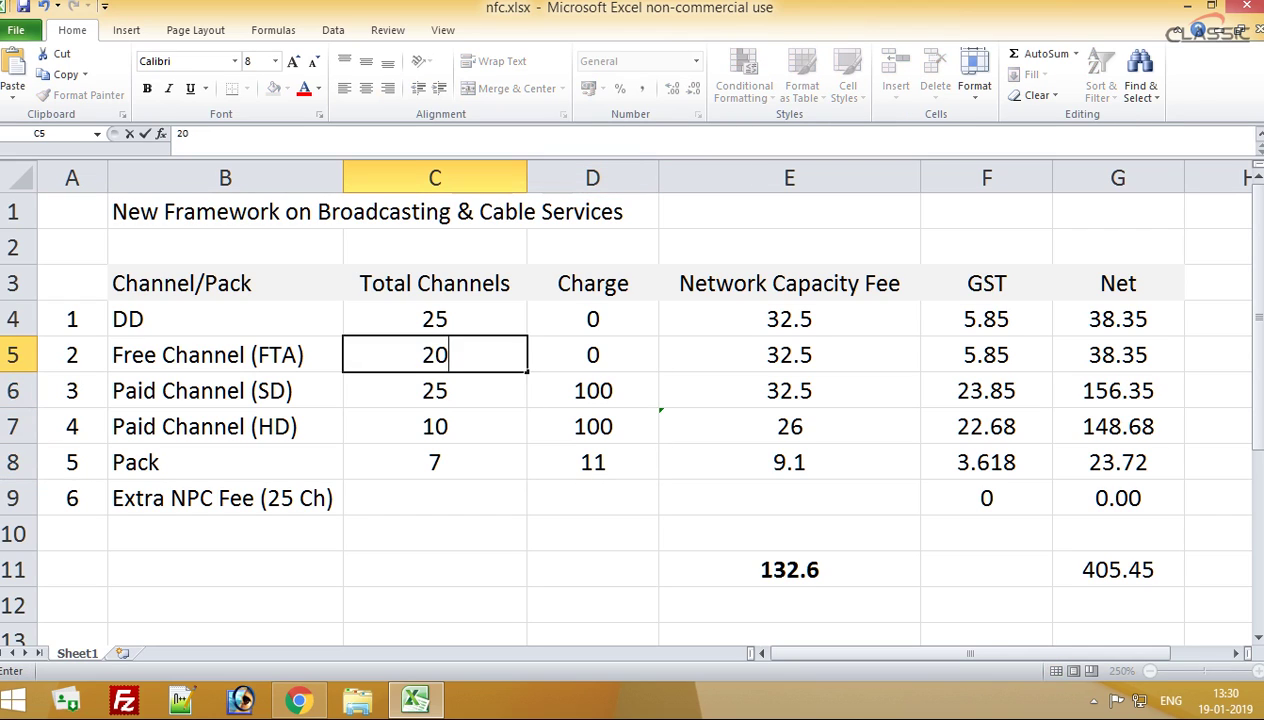
key(Return)
key(Up)
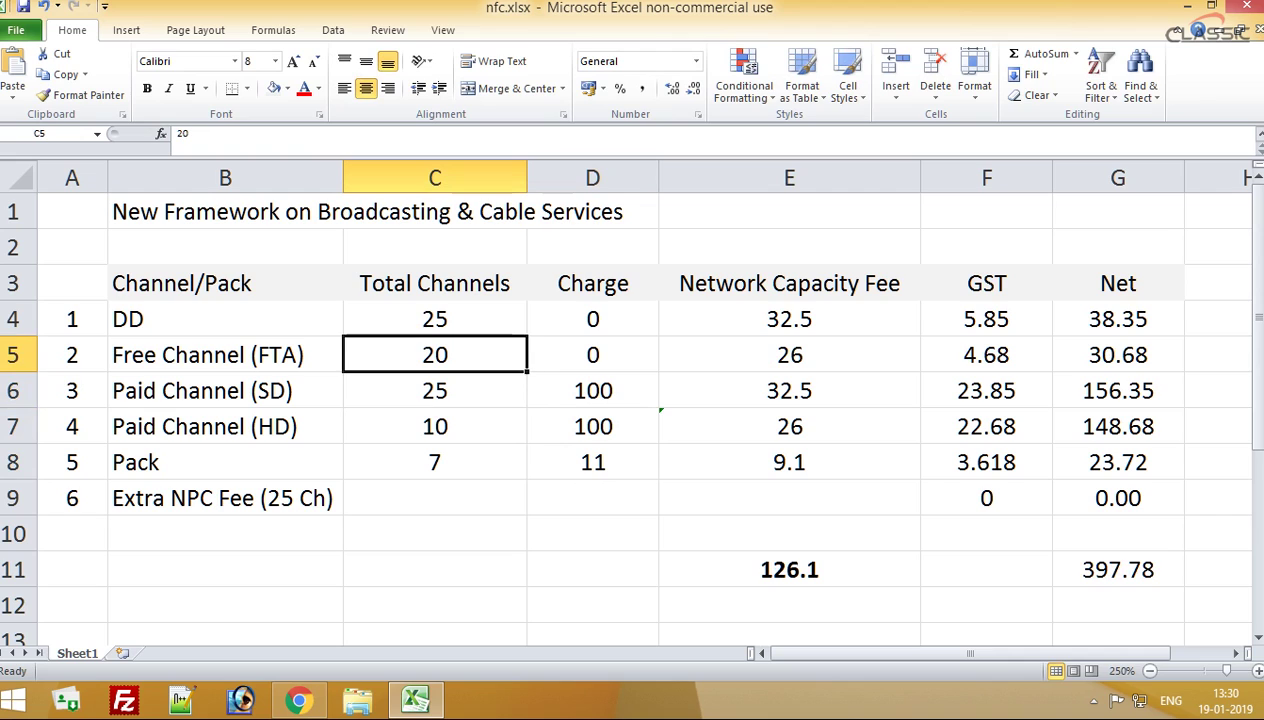
text(21)
key(Return)
key(Up)
text(22)
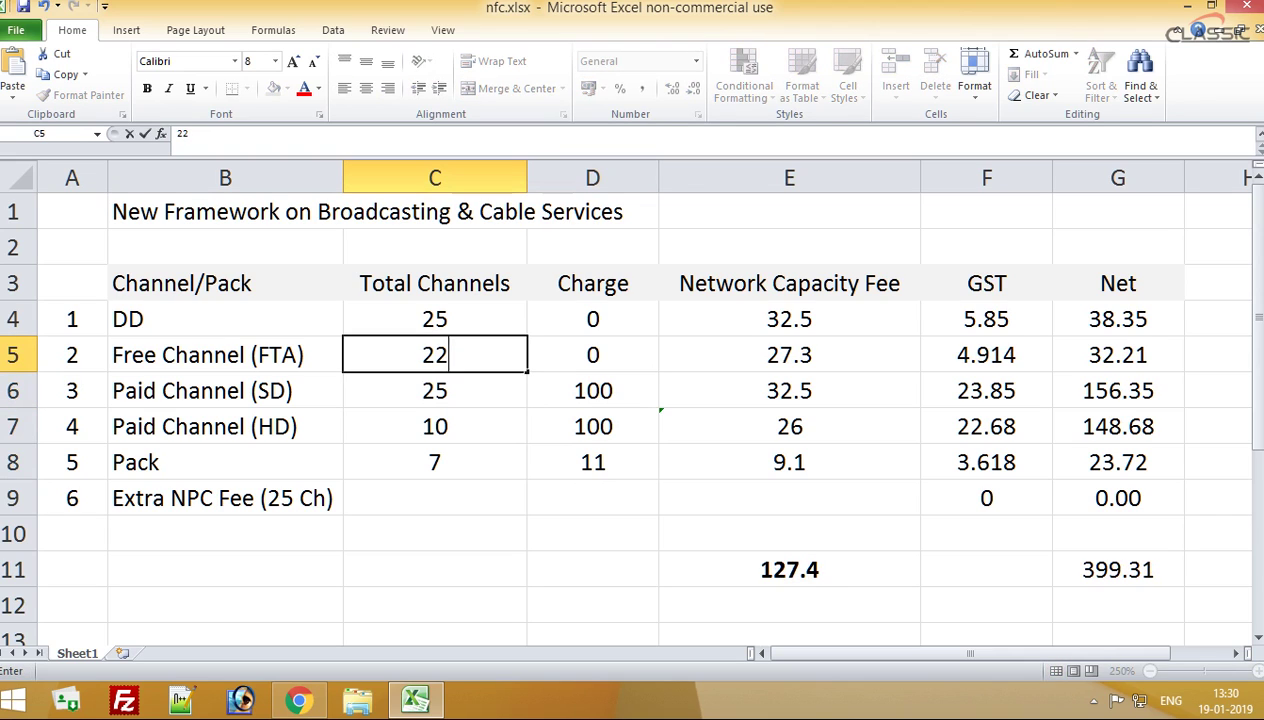
key(Return)
Step: Set the total channels of the Free Channel (FTA) row to 23
click(434, 355)
text(23)
key(Return)
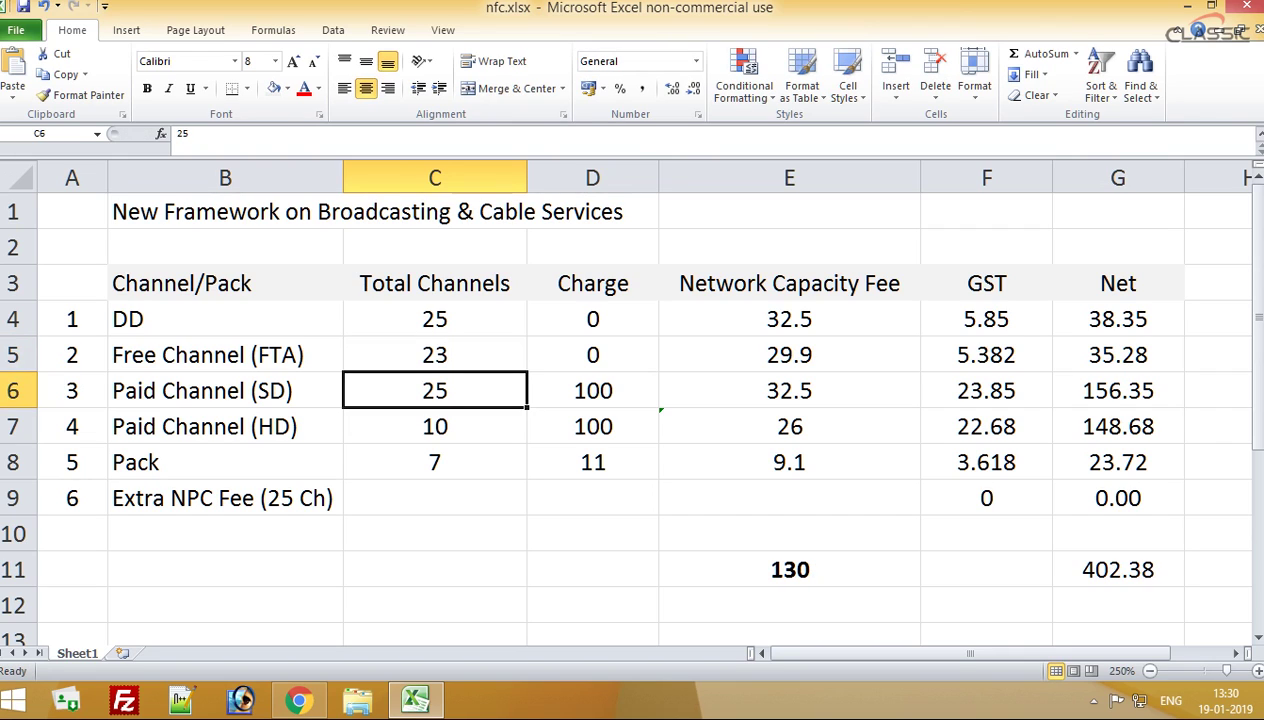
key(Up)
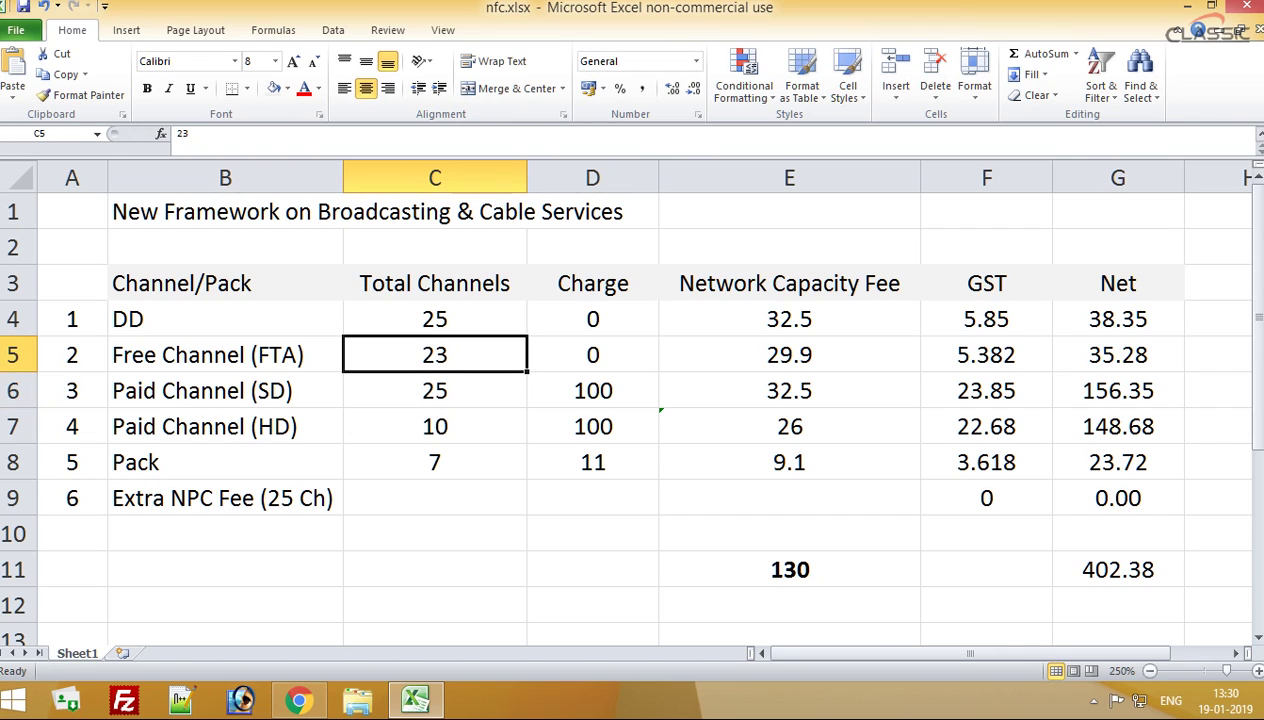
Step: Check the total network capacity fee and its sum formula in E11
key(Right)
key(Right)
key(Down)
key(Down)
key(Down)
key(Down)
key(Down)
key(Down)
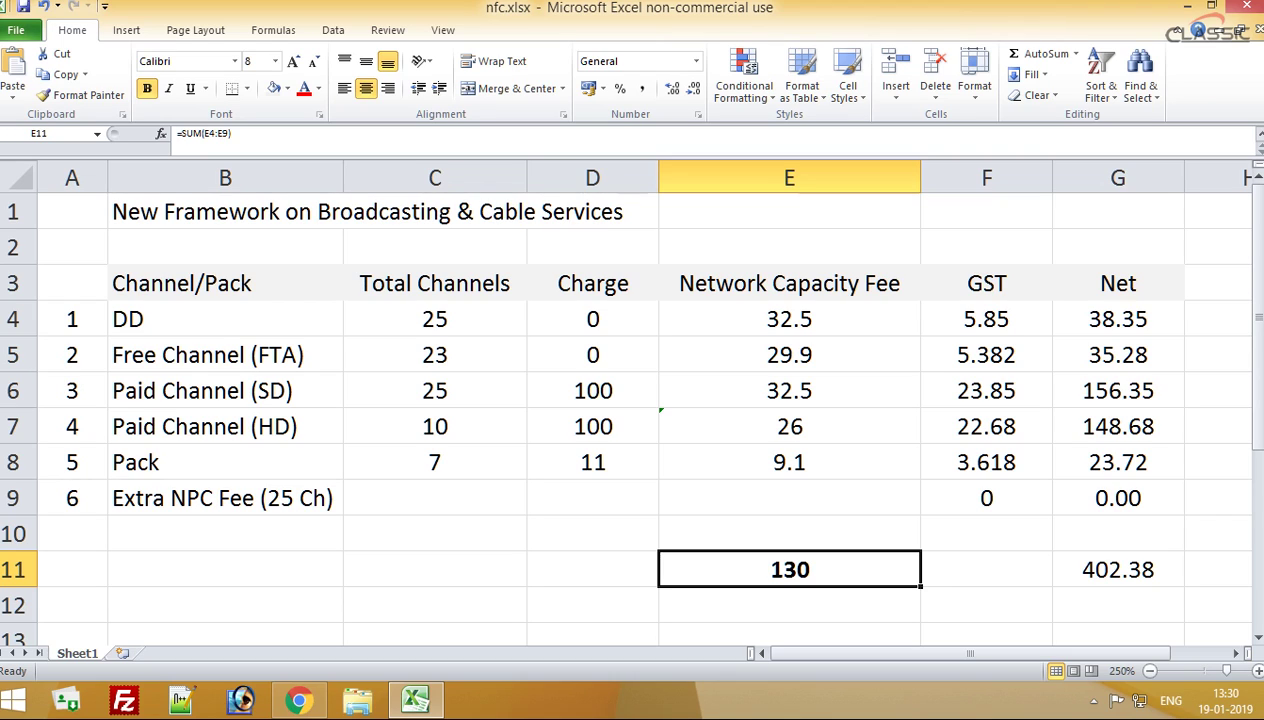
Step: Review the total channels of the DD, Free Channel (FTA) and Paid Channel (SD) rows
key(Left)
key(Up)
key(Up)
key(Left)
key(Up)
key(Up)
key(Up)
key(Up)
key(Up)
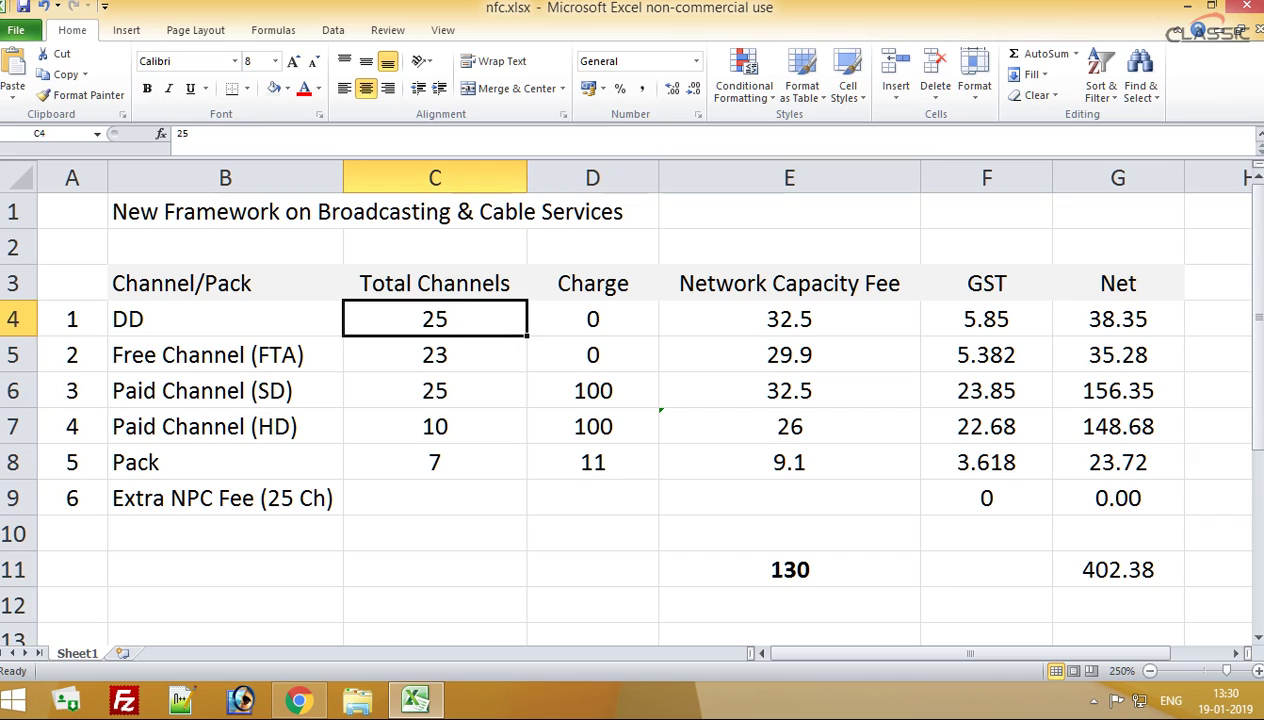
key(Down)
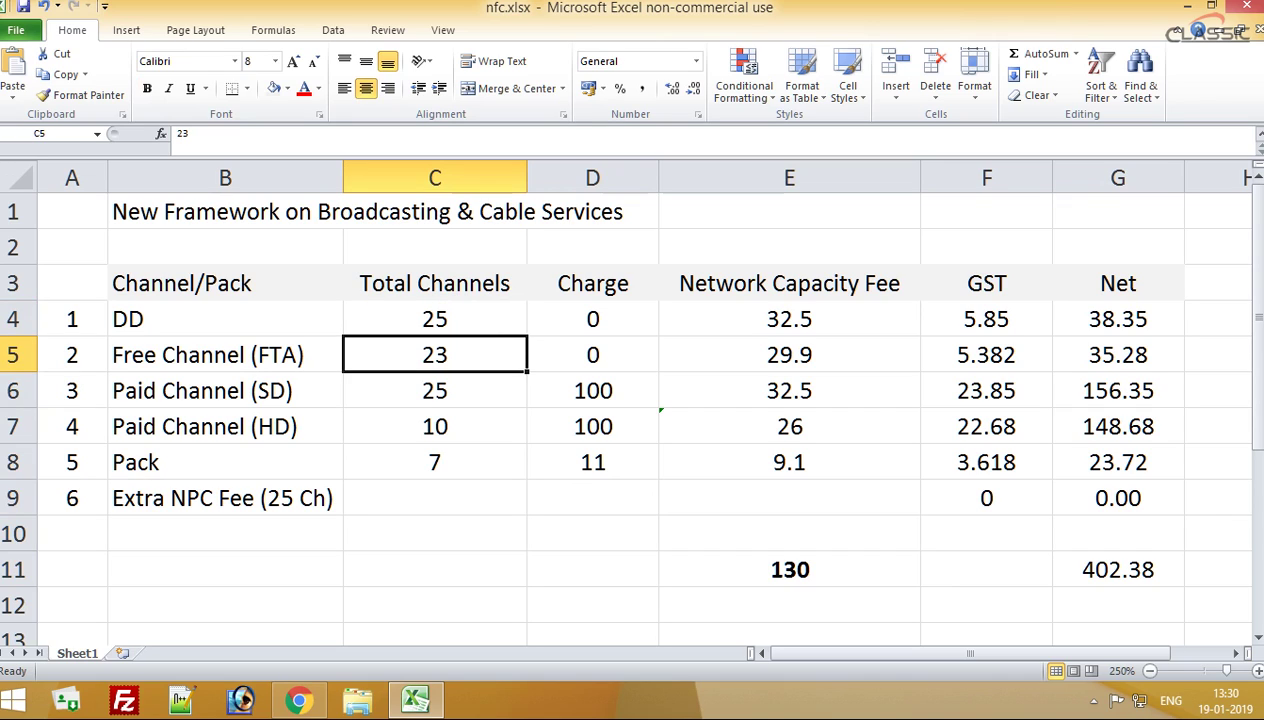
key(Down)
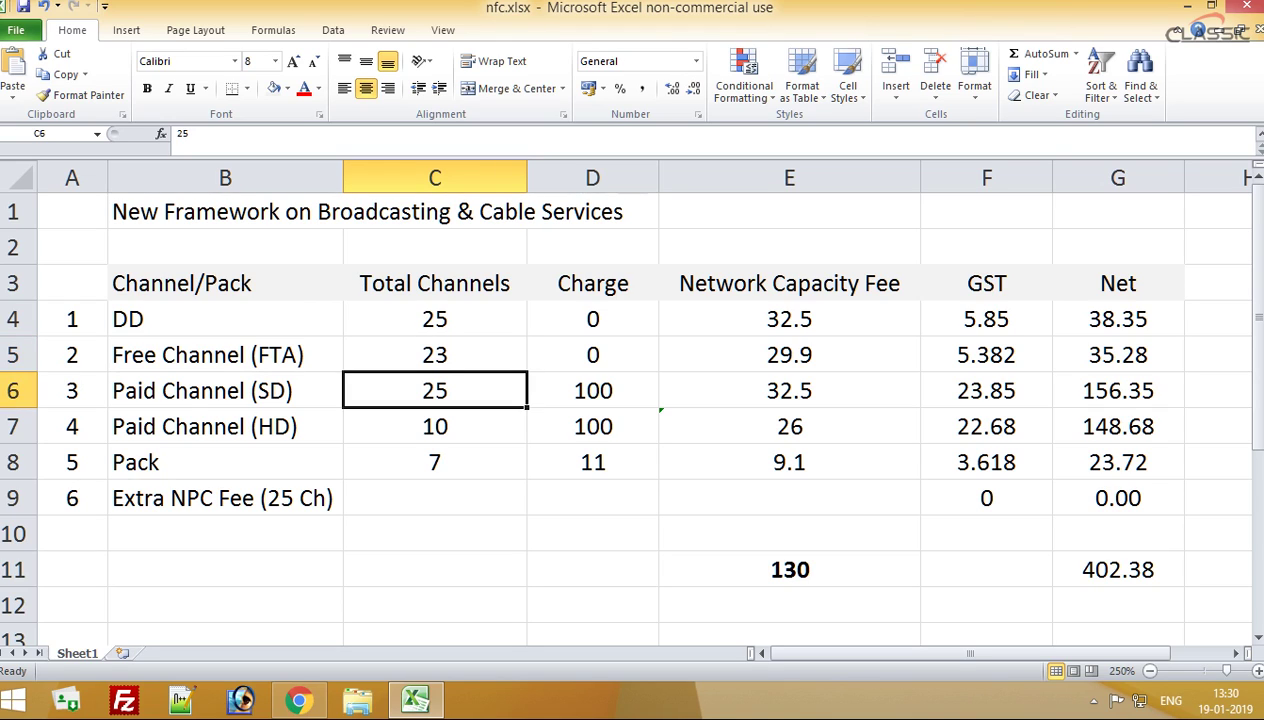
Step: Review the charges of the Paid Channel (SD) and (HD) rows and the network capacity fee total
key(Down)
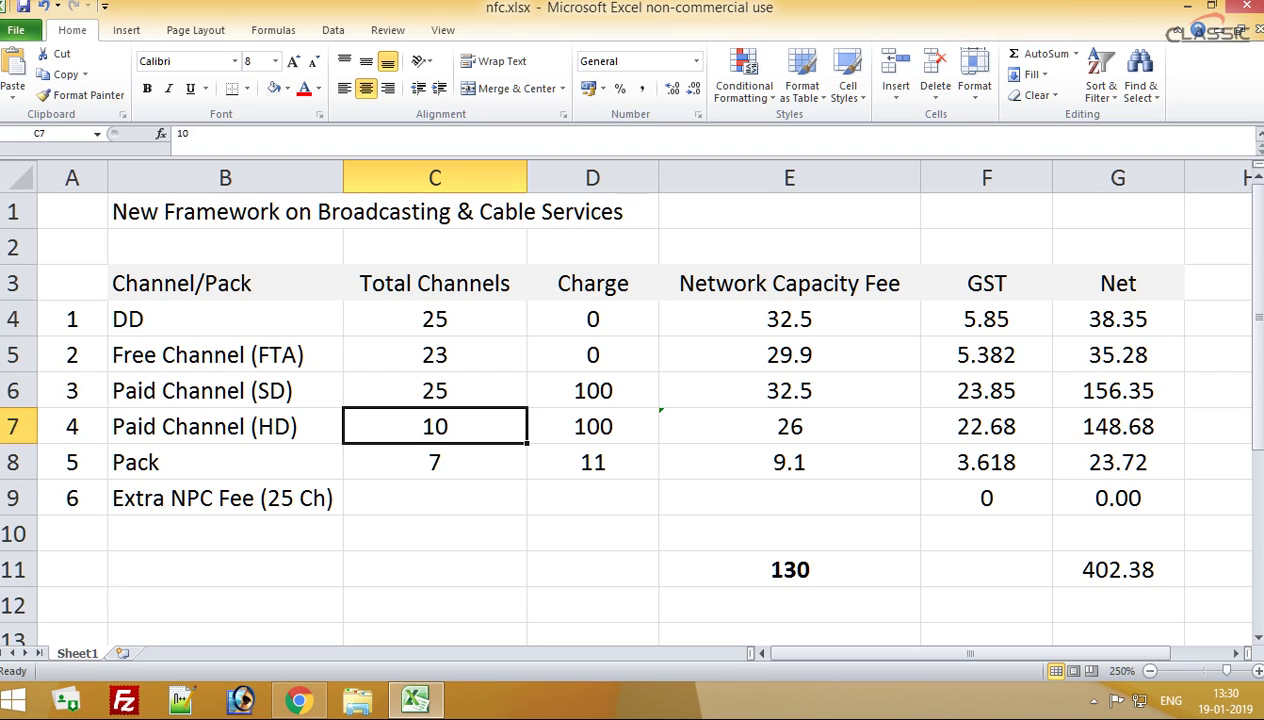
key(Right)
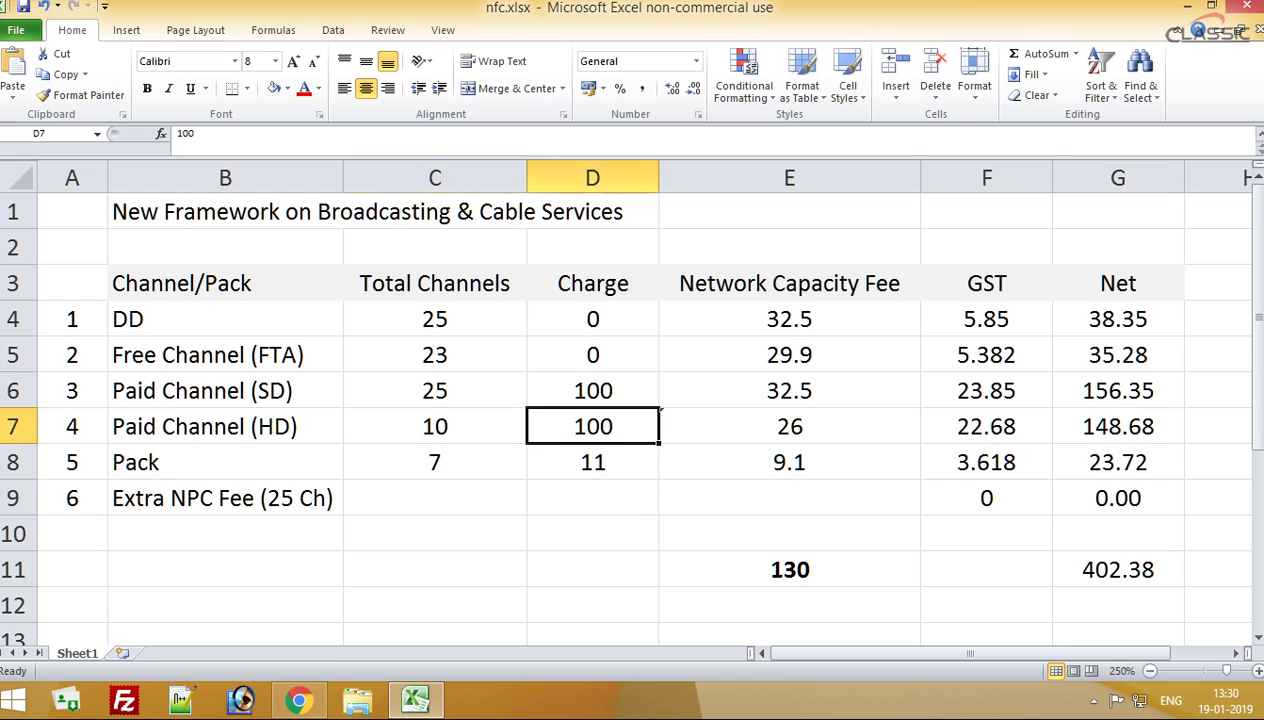
key(Up)
key(Down)
key(Up)
key(Up)
key(Down)
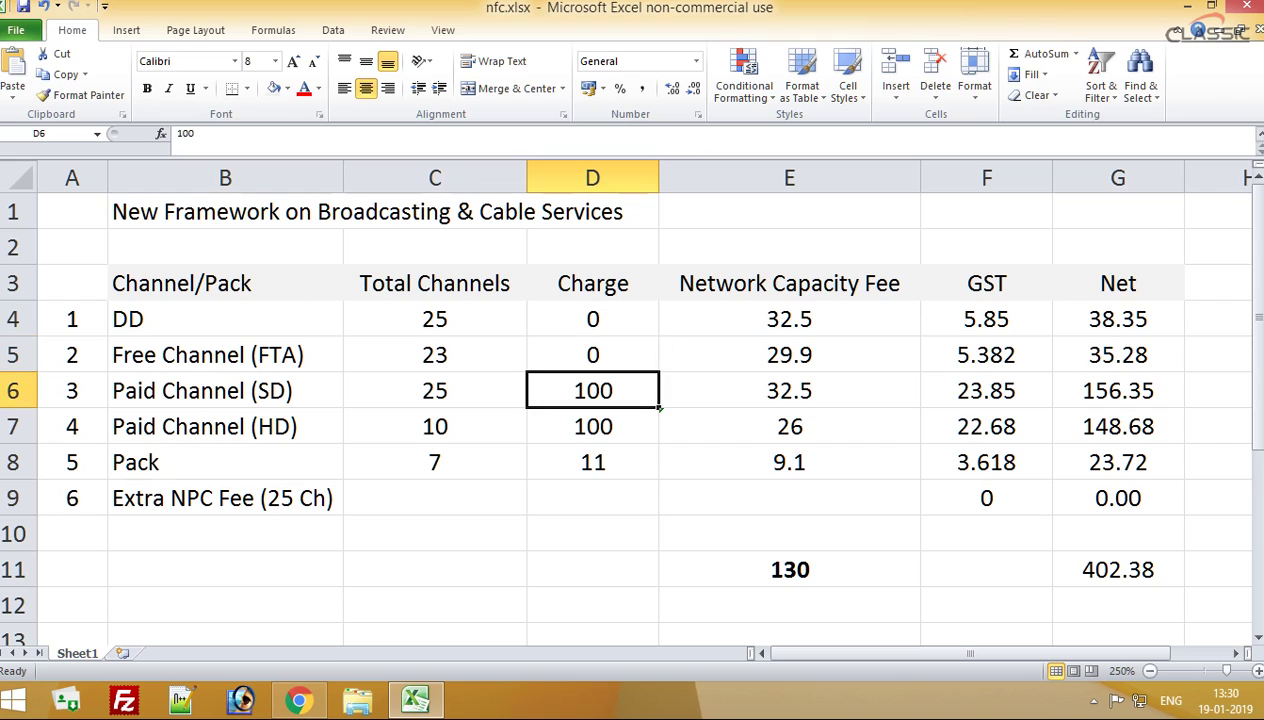
key(Down)
key(Up)
click(789, 569)
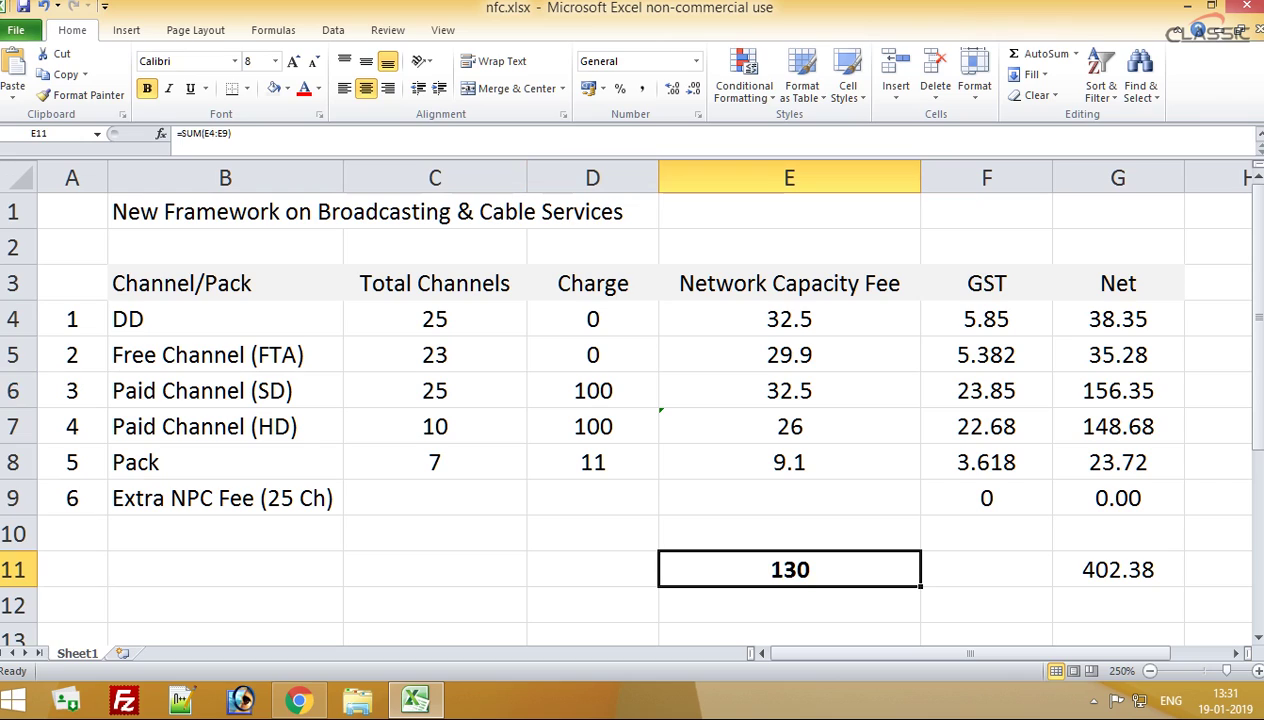
Step: Compare the total channels of the Free Channel (FTA), Paid Channel (SD), Paid Channel (HD) and Pack rows
click(435, 355)
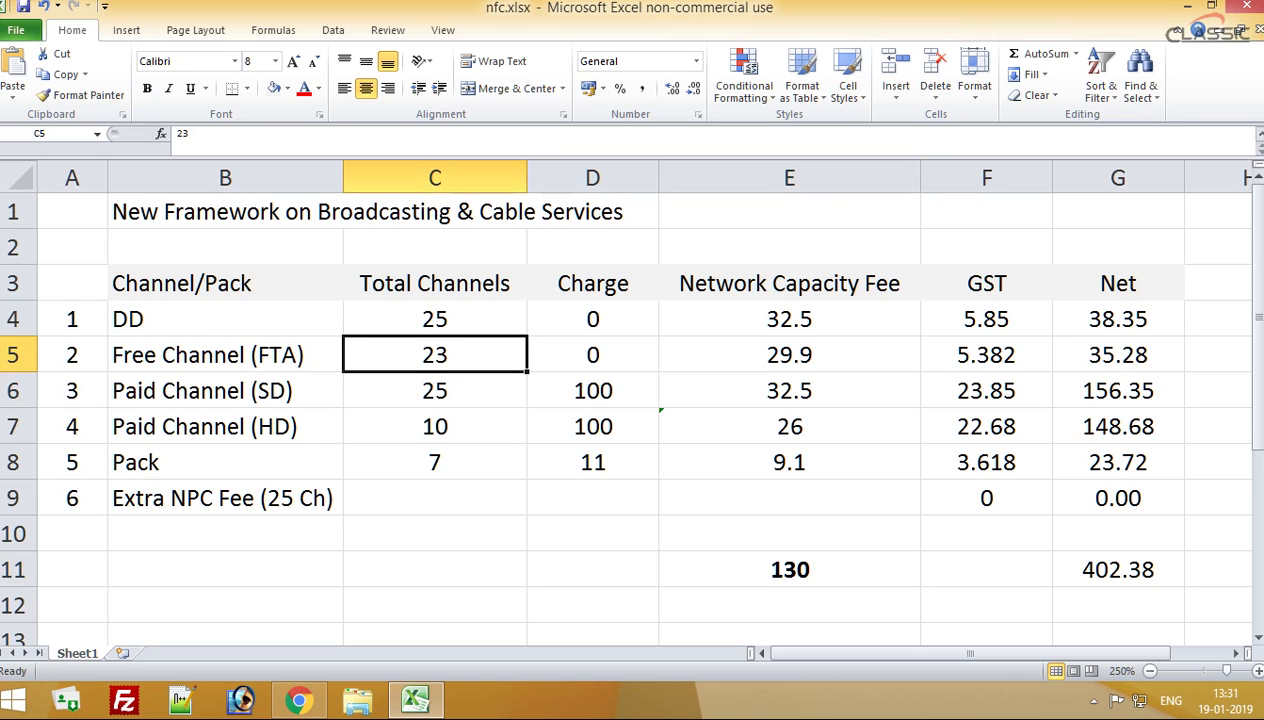
click(435, 391)
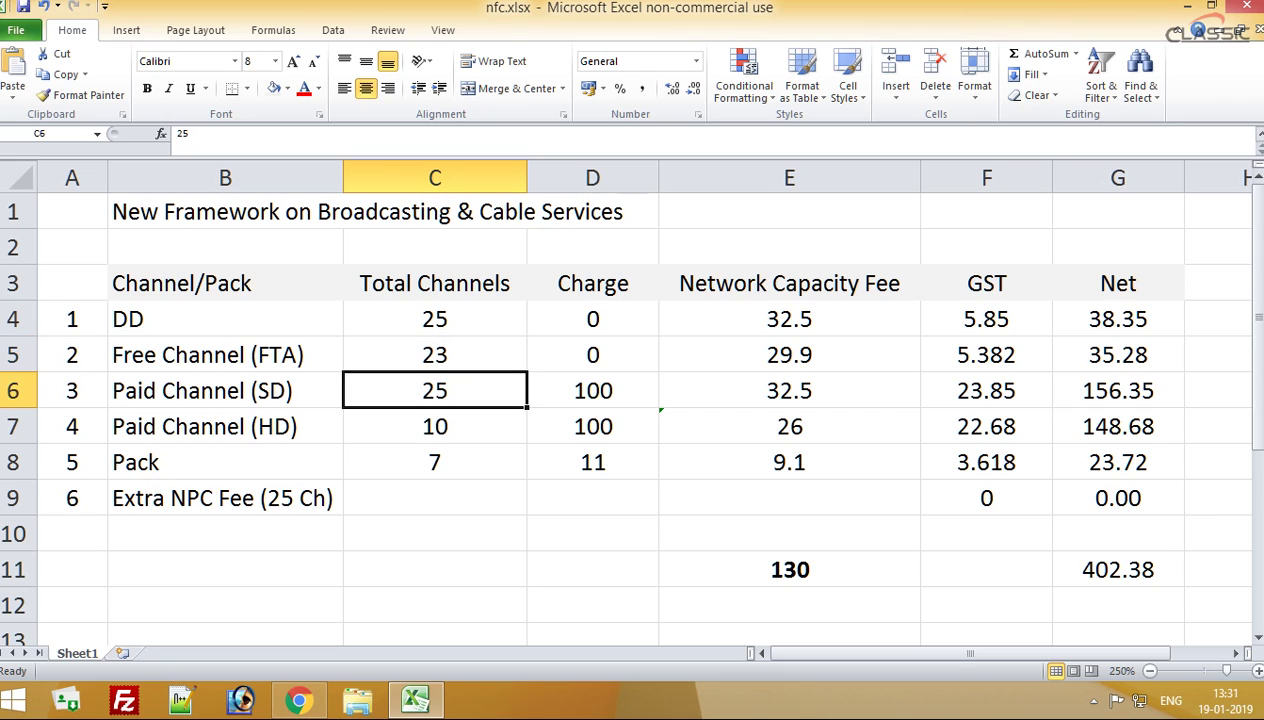
key(Down)
key(Up)
key(Down)
key(Up)
key(Down)
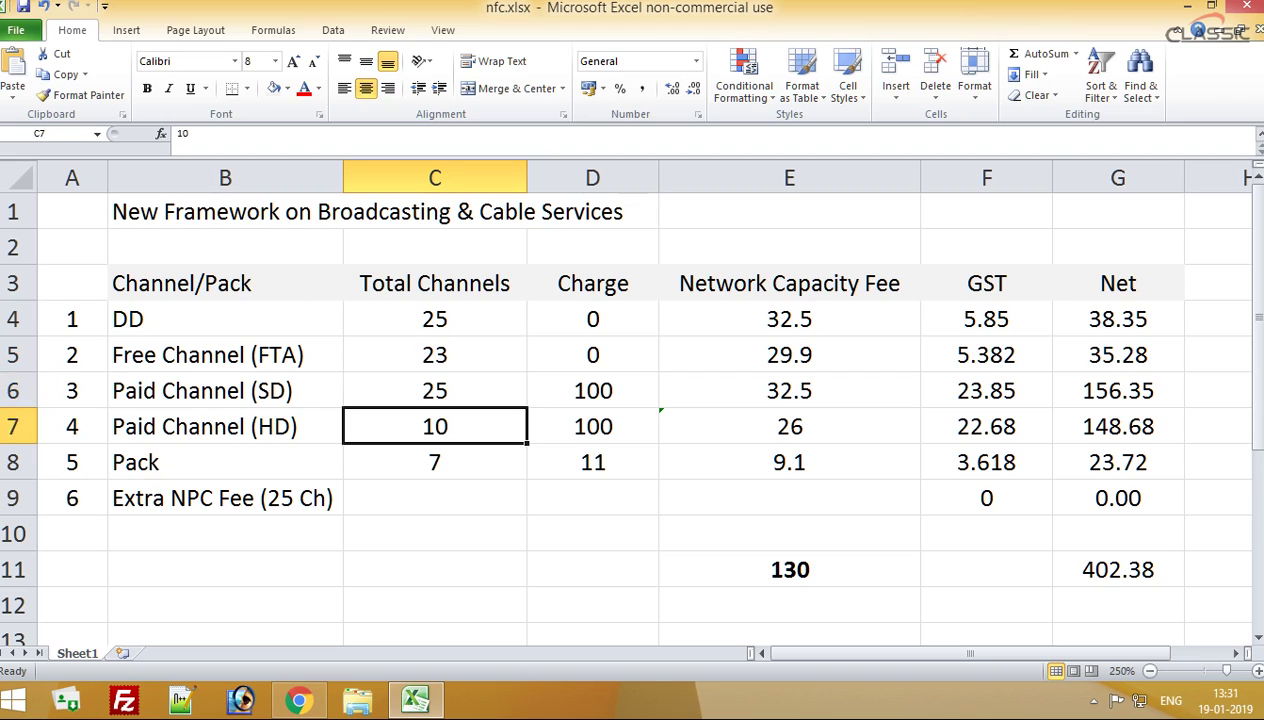
key(Up)
key(Up)
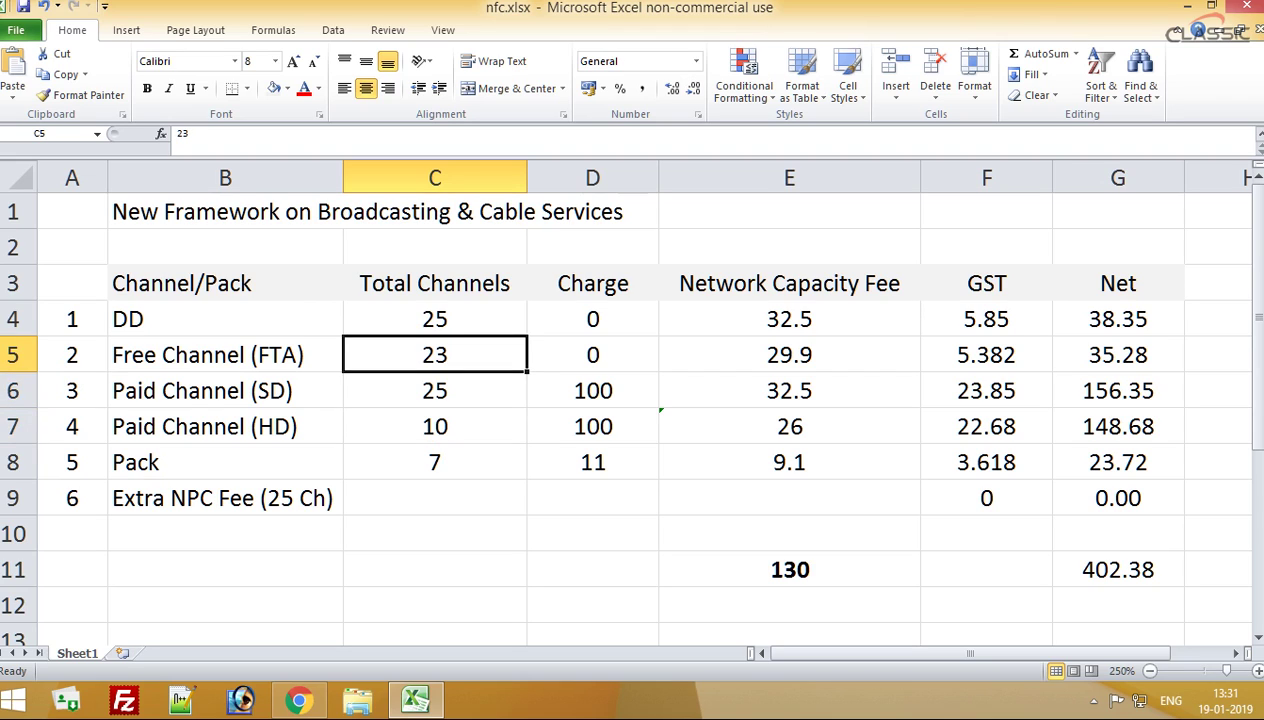
key(Down)
key(Down)
key(Down)
key(Down)
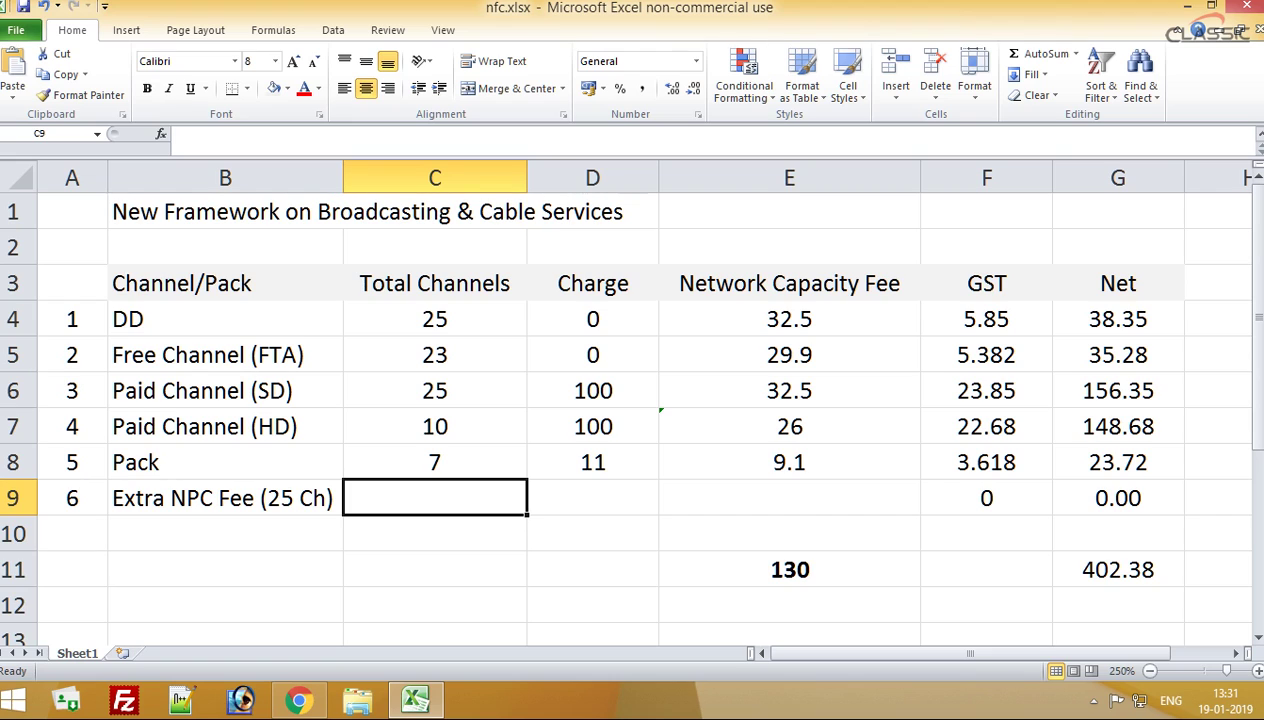
key(Up)
key(Up)
key(Up)
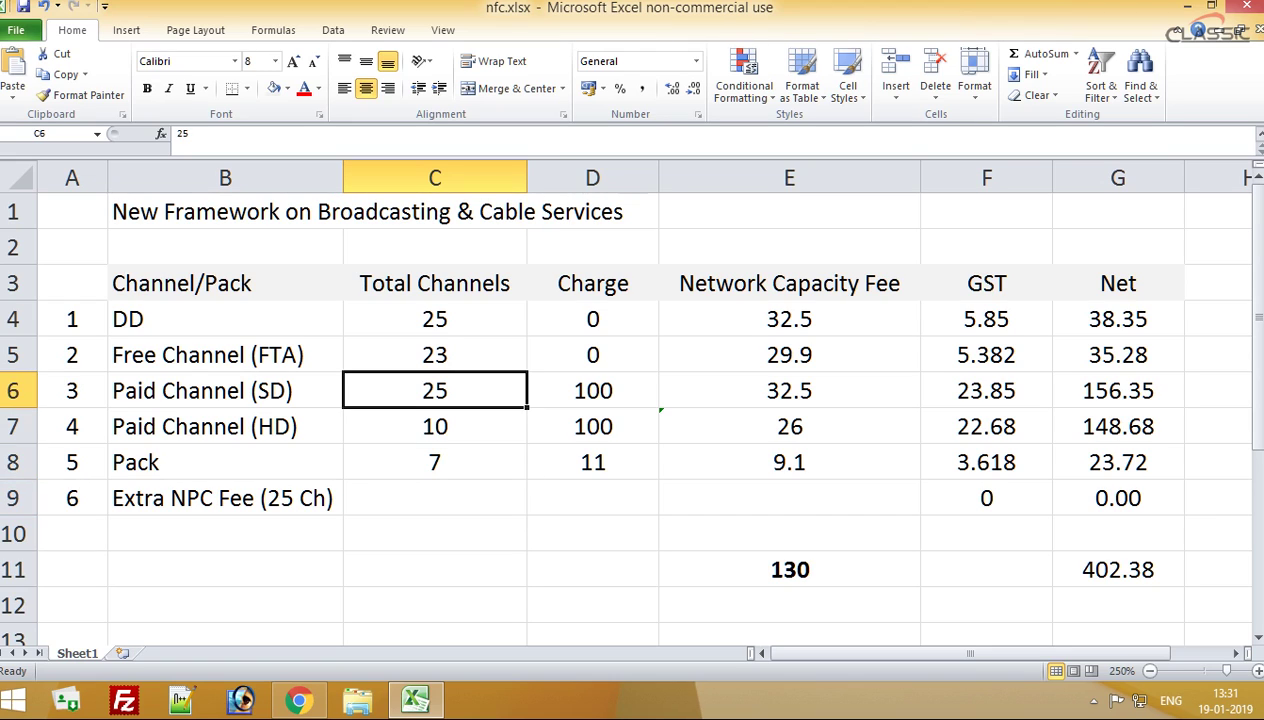
Step: Set the total channels to 10 for Paid Channel (SD) and 7 for Paid Channel (HD)
key(Right)
key(Down)
key(Up)
key(Left)
text(10)
key(Return)
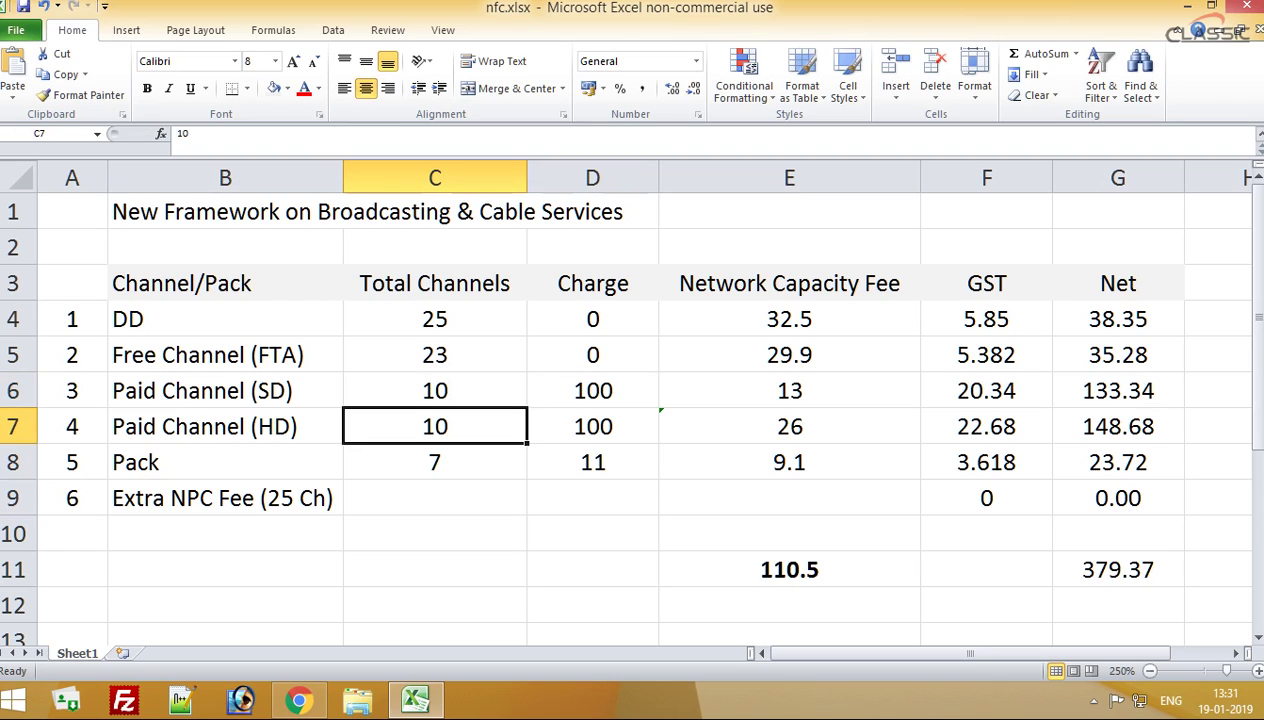
text(7)
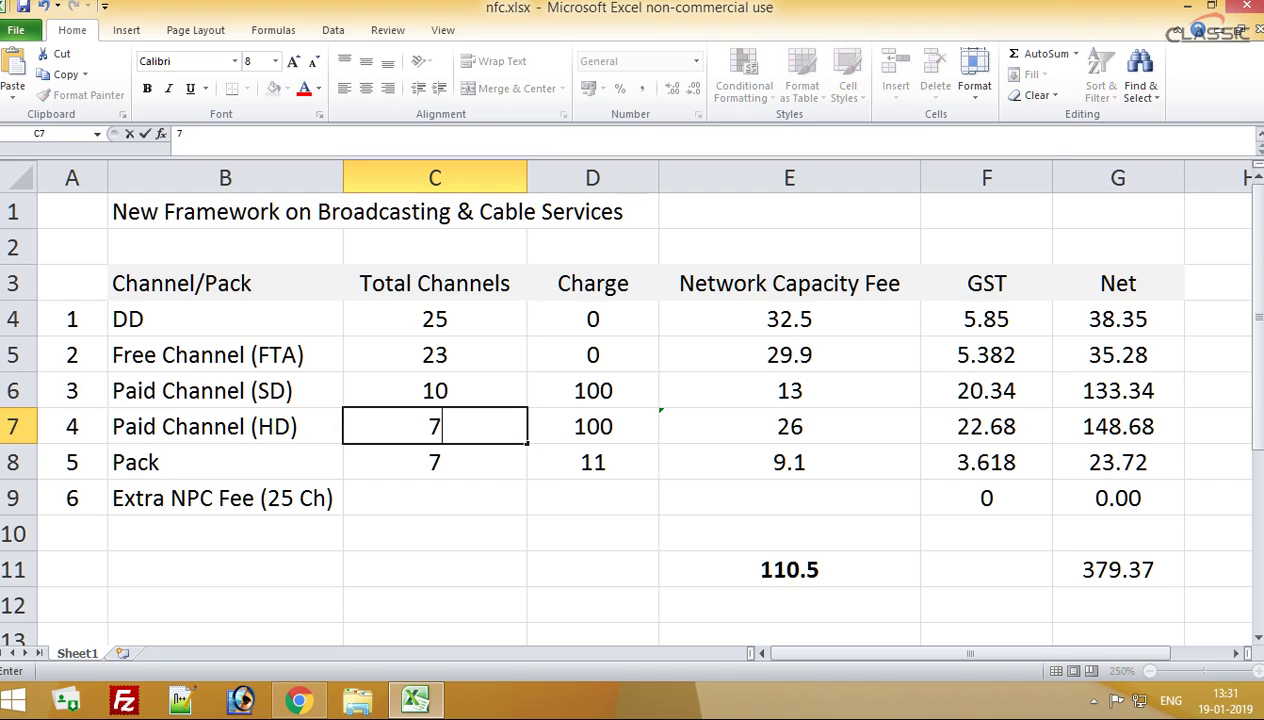
key(Return)
Step: Examine the total channels of the Free Channel (FTA) row alongside the changed Paid Channel (SD) and (HD) counts
key(Up)
key(Up)
key(Down)
key(Up)
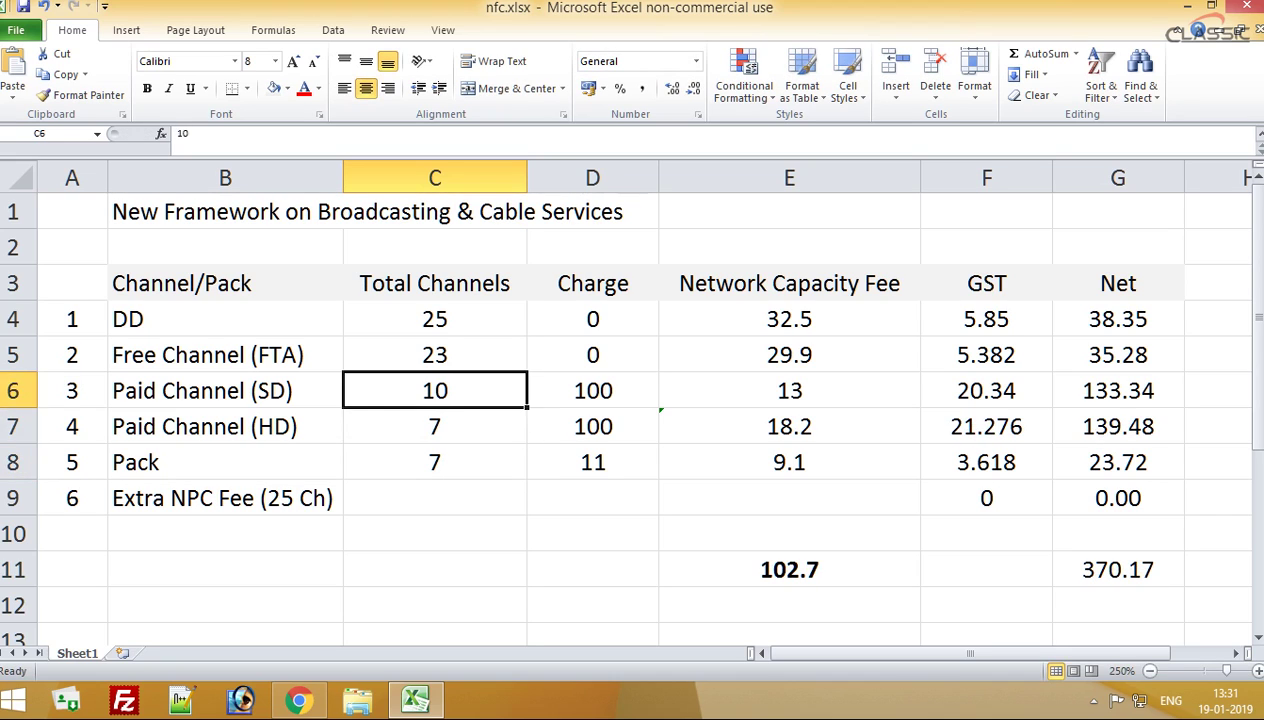
key(Down)
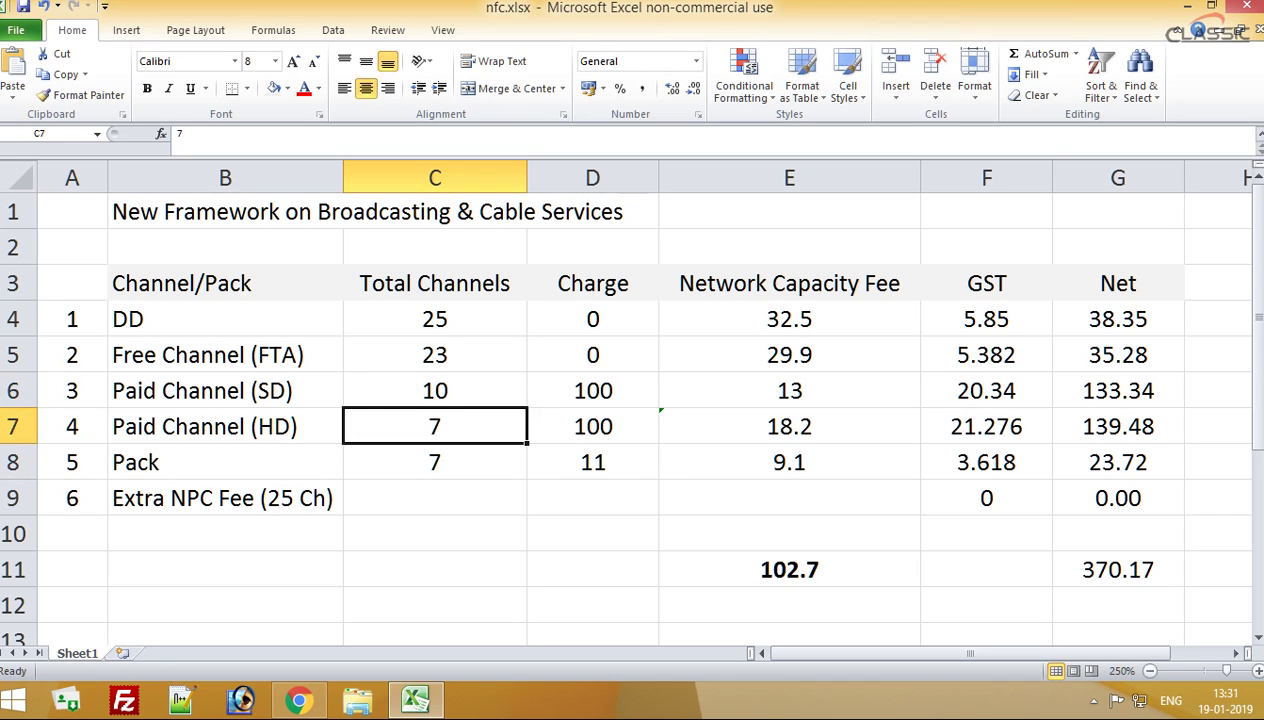
key(Up)
key(Up)
key(Down)
key(Up)
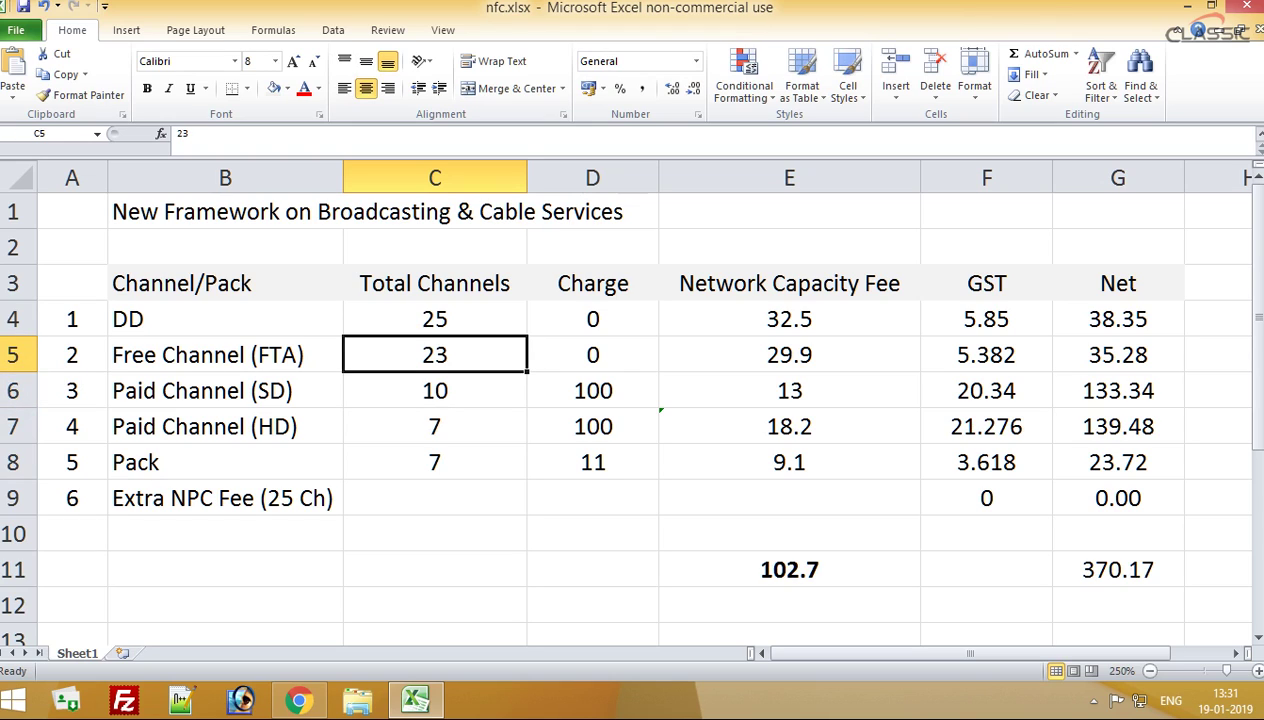
key(Right)
key(Down)
key(Down)
key(Down)
key(Right)
key(Right)
key(Down)
key(Down)
key(Down)
key(Down)
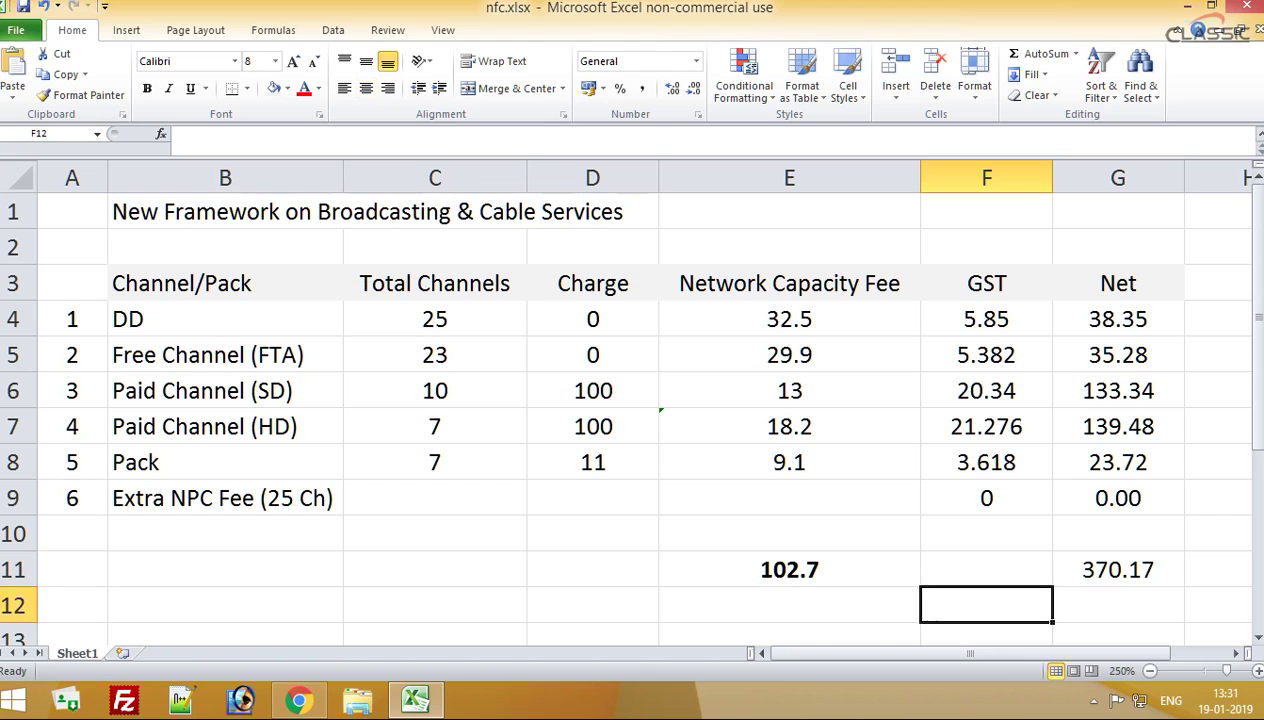
key(Left)
key(Left)
key(Right)
key(Up)
key(Up)
key(Up)
key(Up)
key(Up)
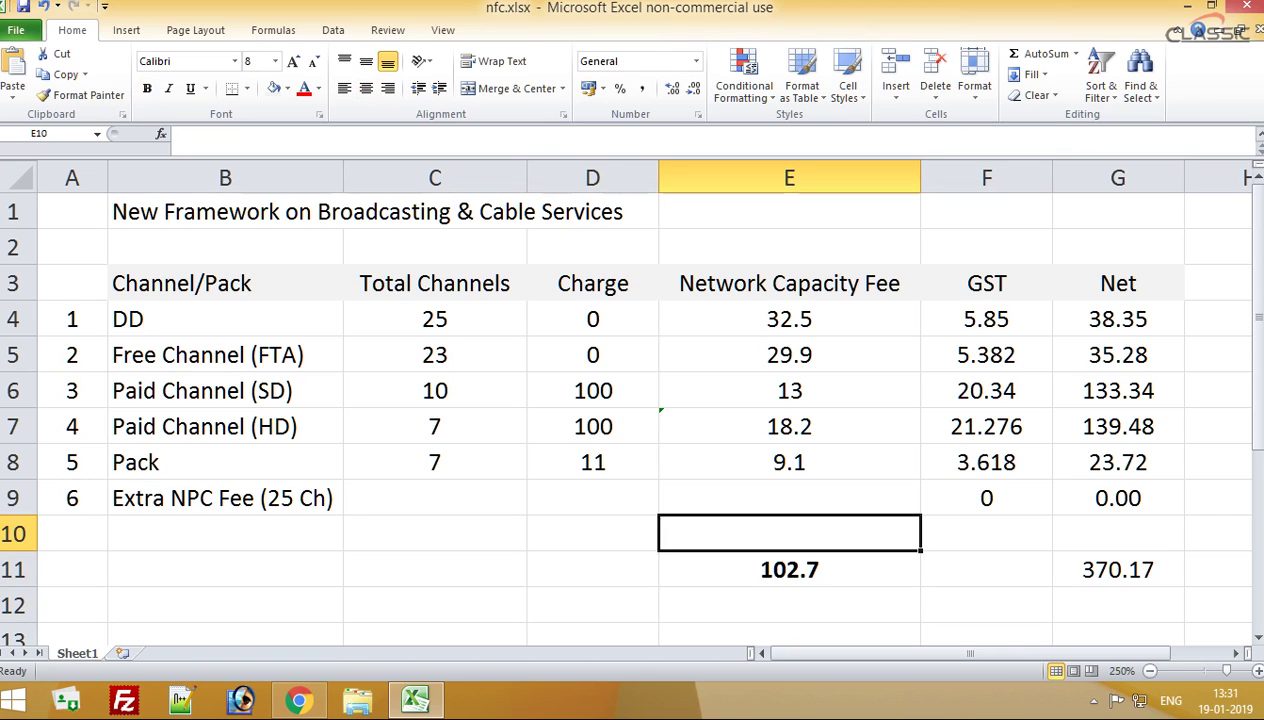
Step: Try 30, 35, 50 and 45 in turn as the total channels of the Free Channel (FTA) row
key(Left)
key(Left)
key(Left)
key(Up)
key(Up)
key(Right)
key(Up)
key(Down)
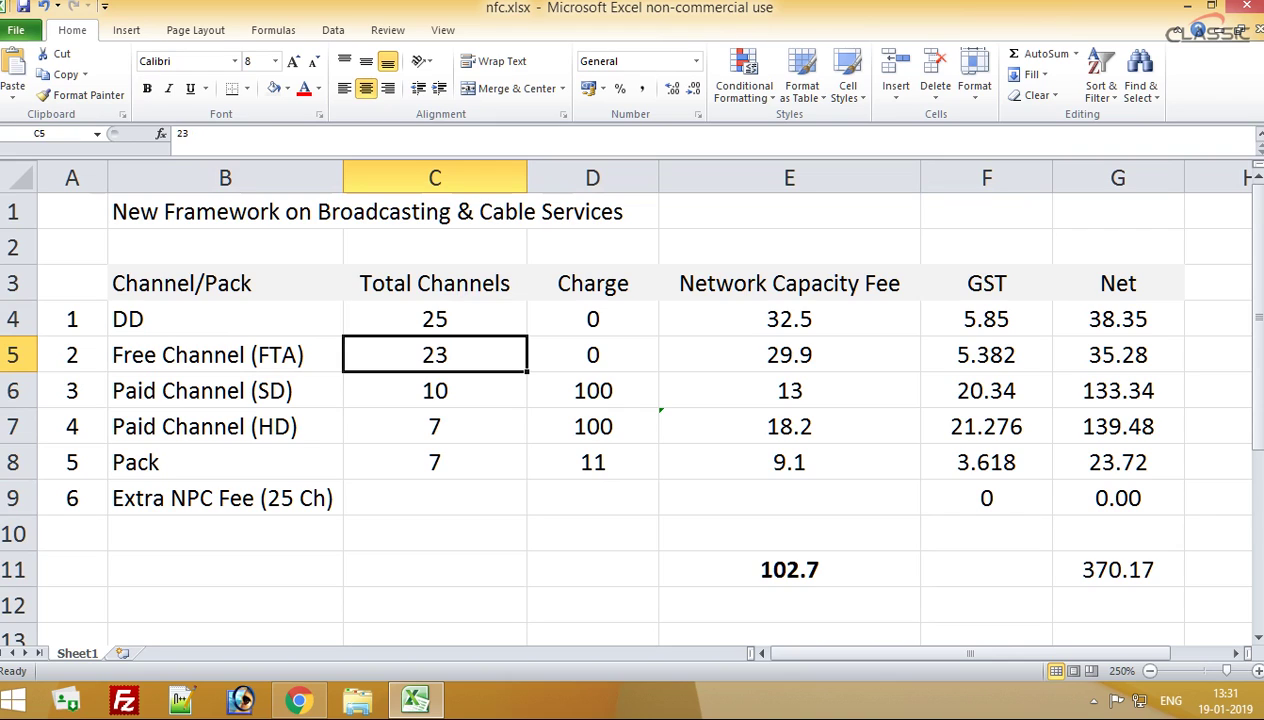
text(3)
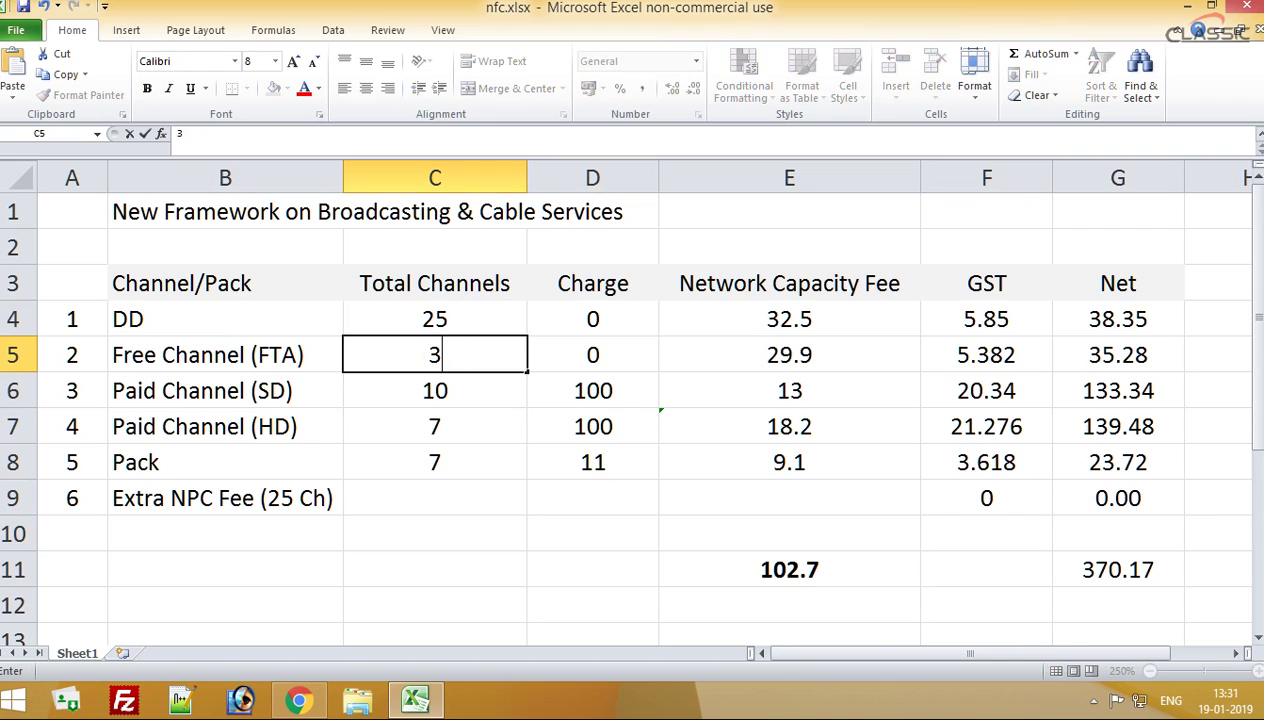
text(0)
key(Return)
click(435, 355)
text(35)
key(Return)
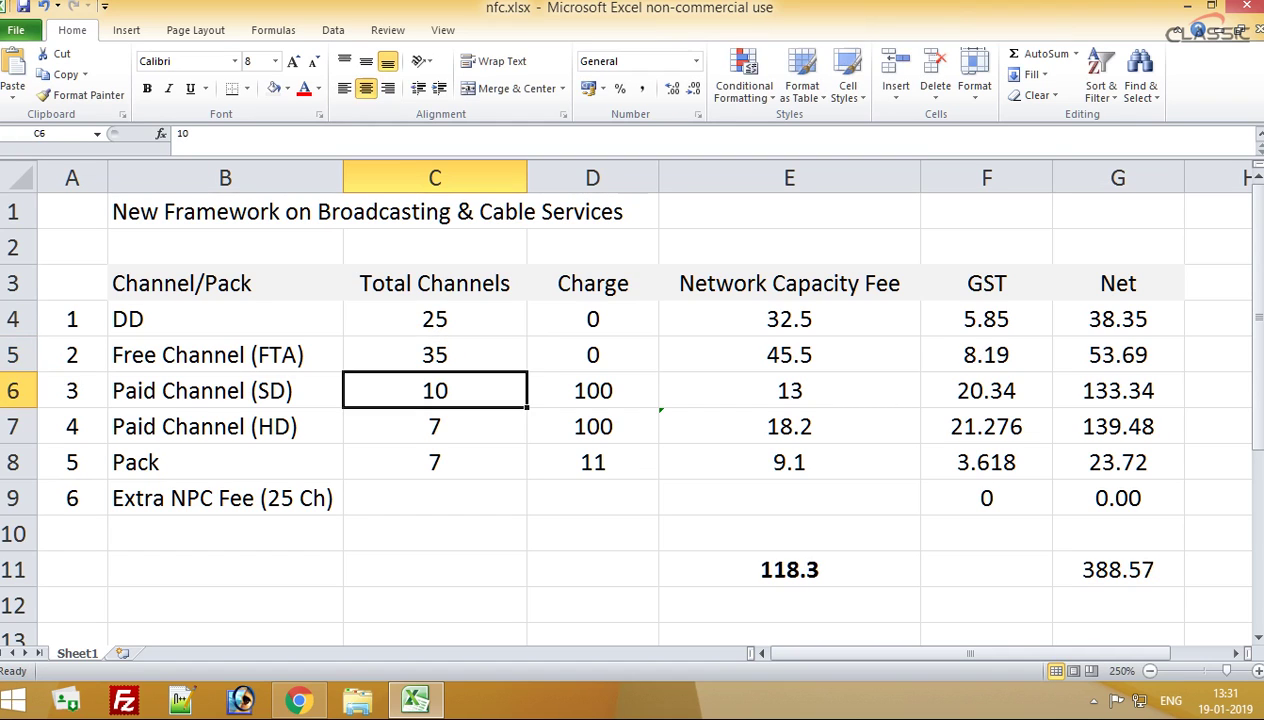
key(Up)
text(50)
key(Return)
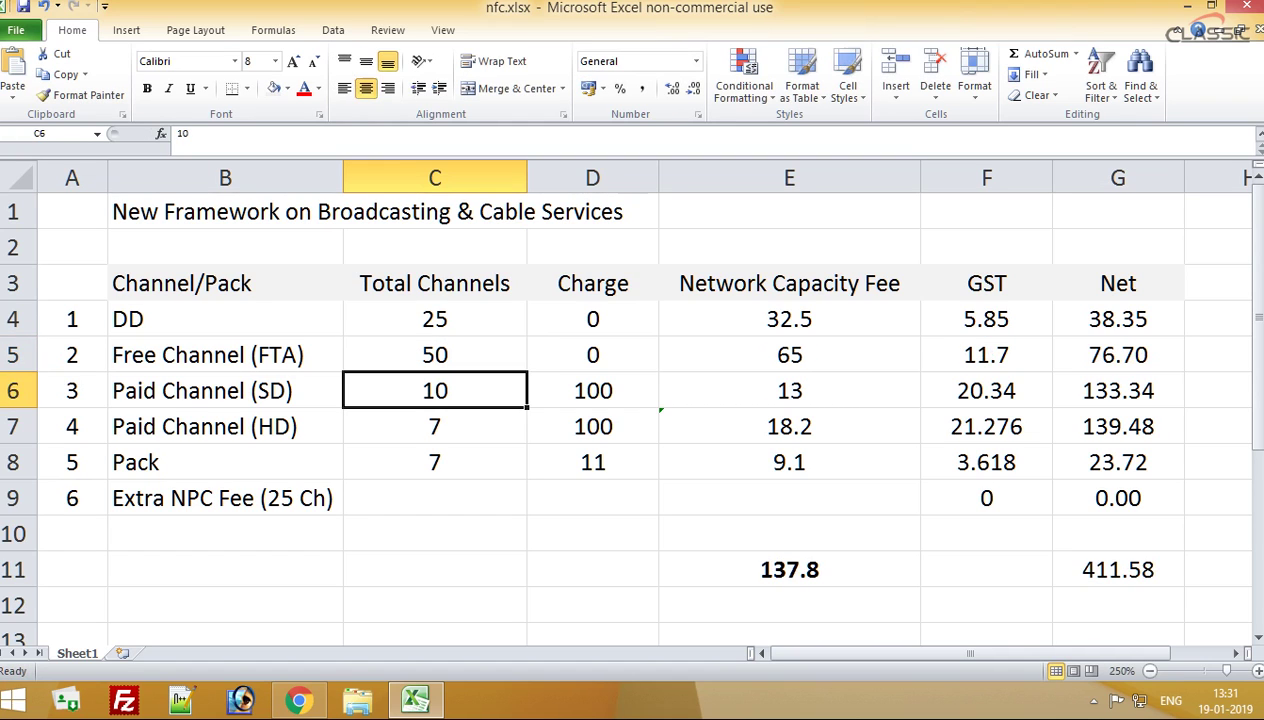
key(Up)
text(45)
key(Return)
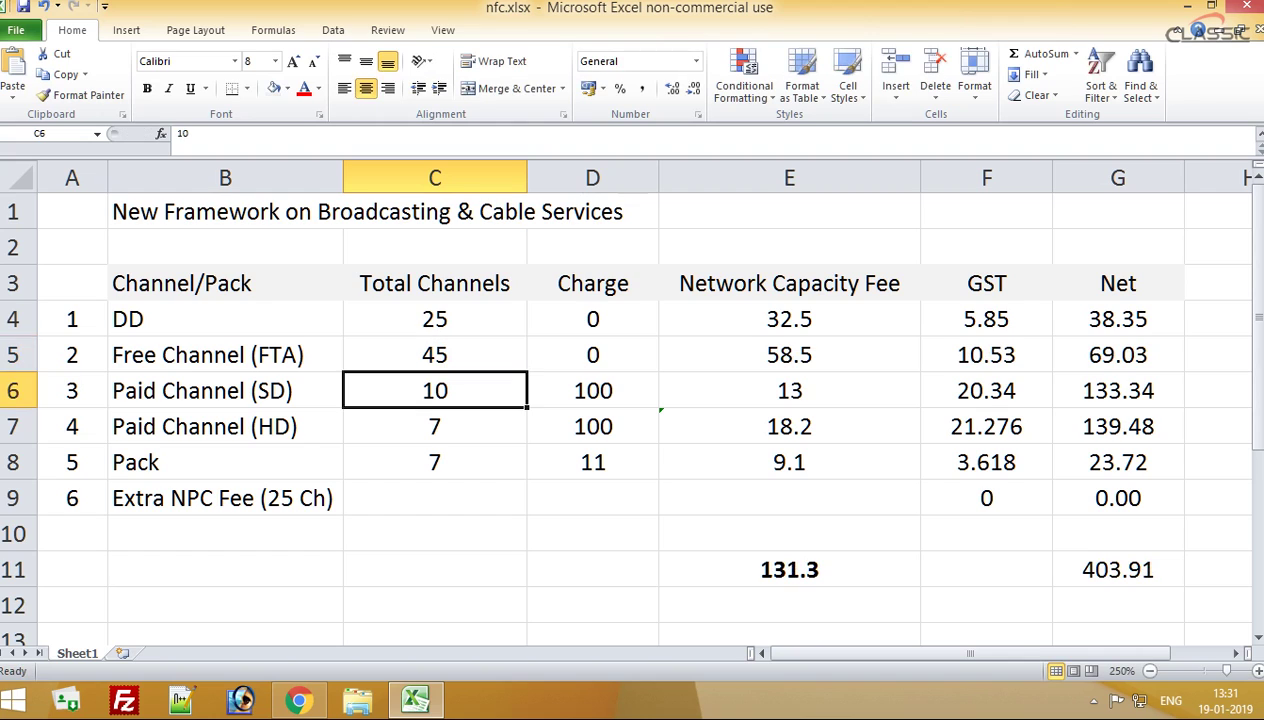
Step: Set the total channels of the Free Channel (FTA) row to 44
key(Up)
text(44)
key(Return)
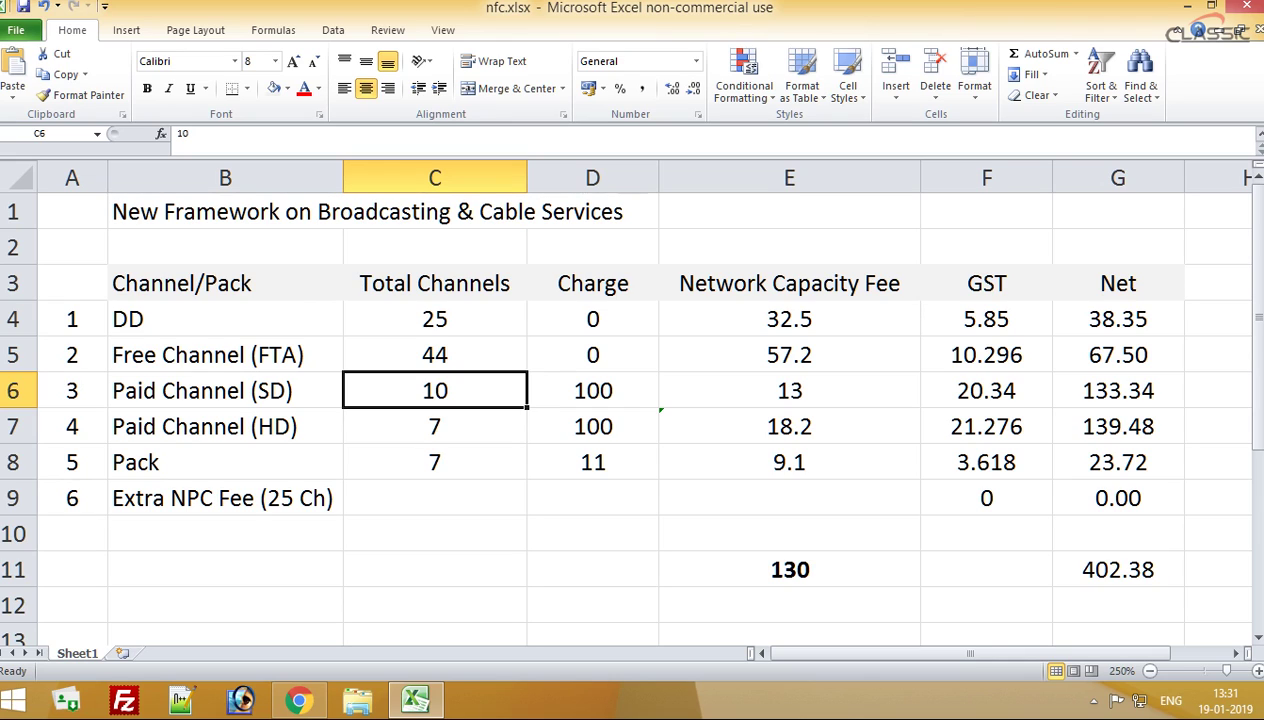
Step: Go through the total channels of the Free Channel (FTA), paid SD, paid HD and Pack rows one by one
key(Up)
key(Up)
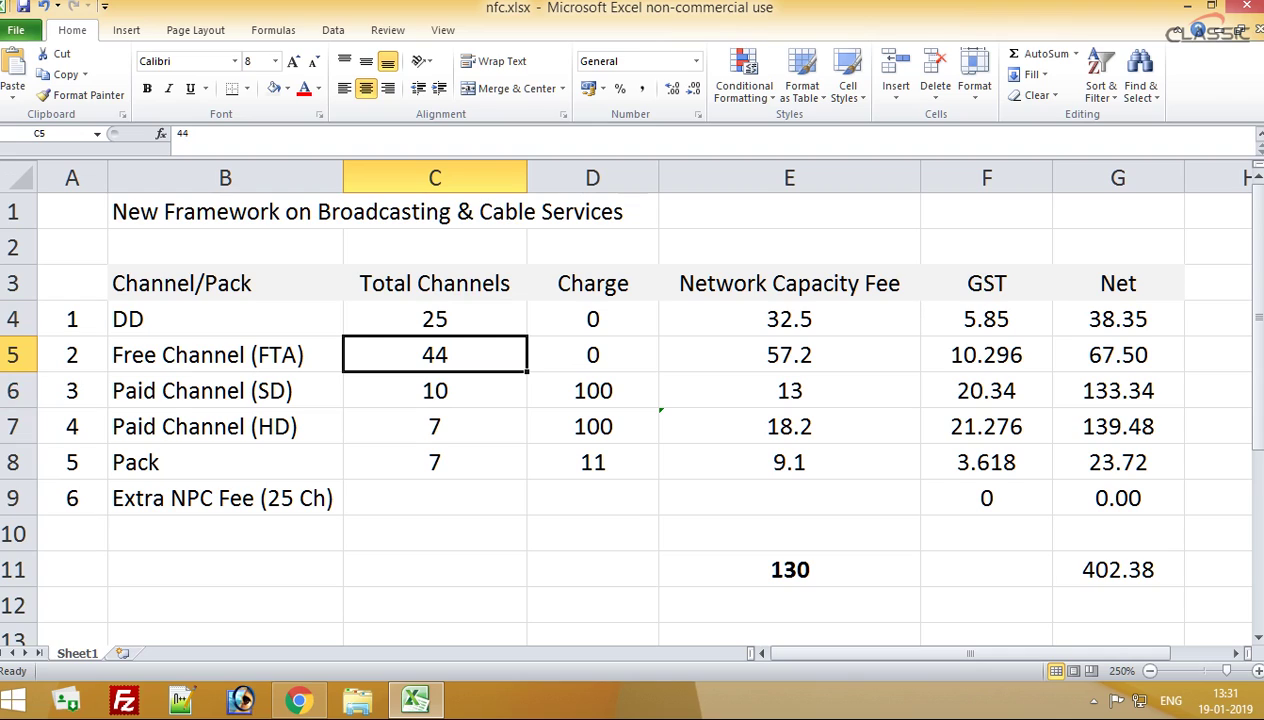
click(434, 391)
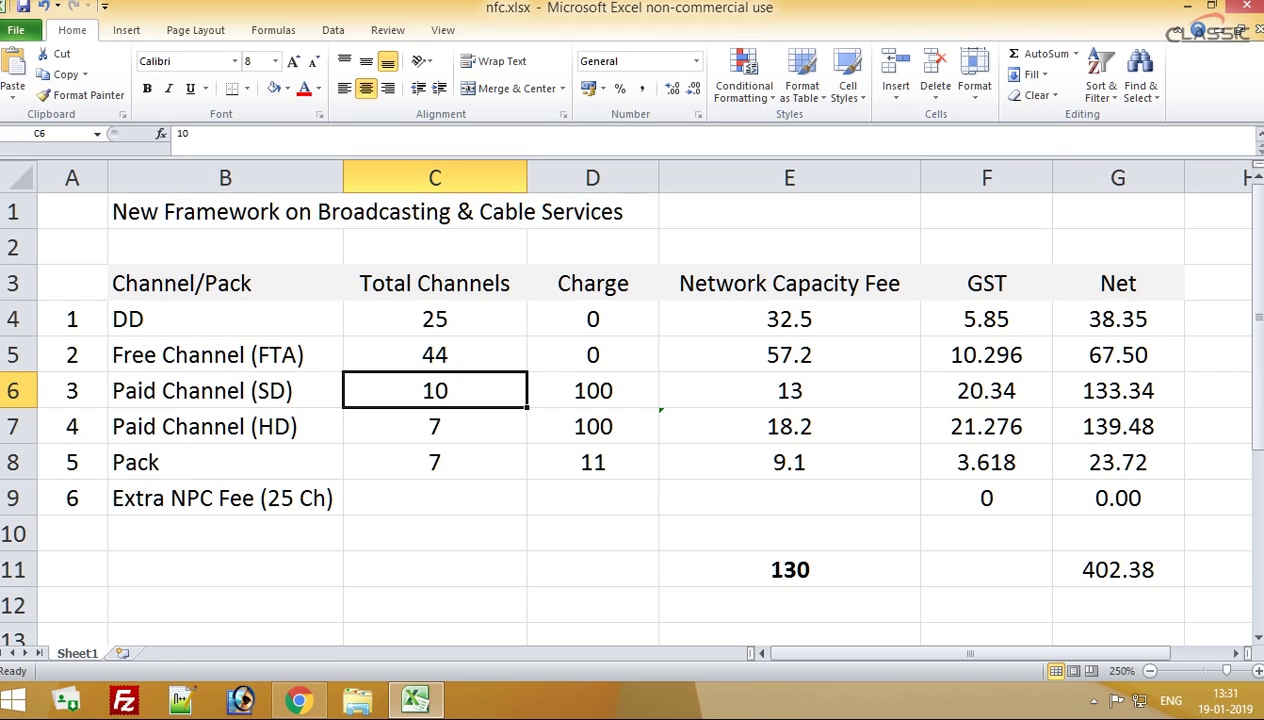
click(434, 427)
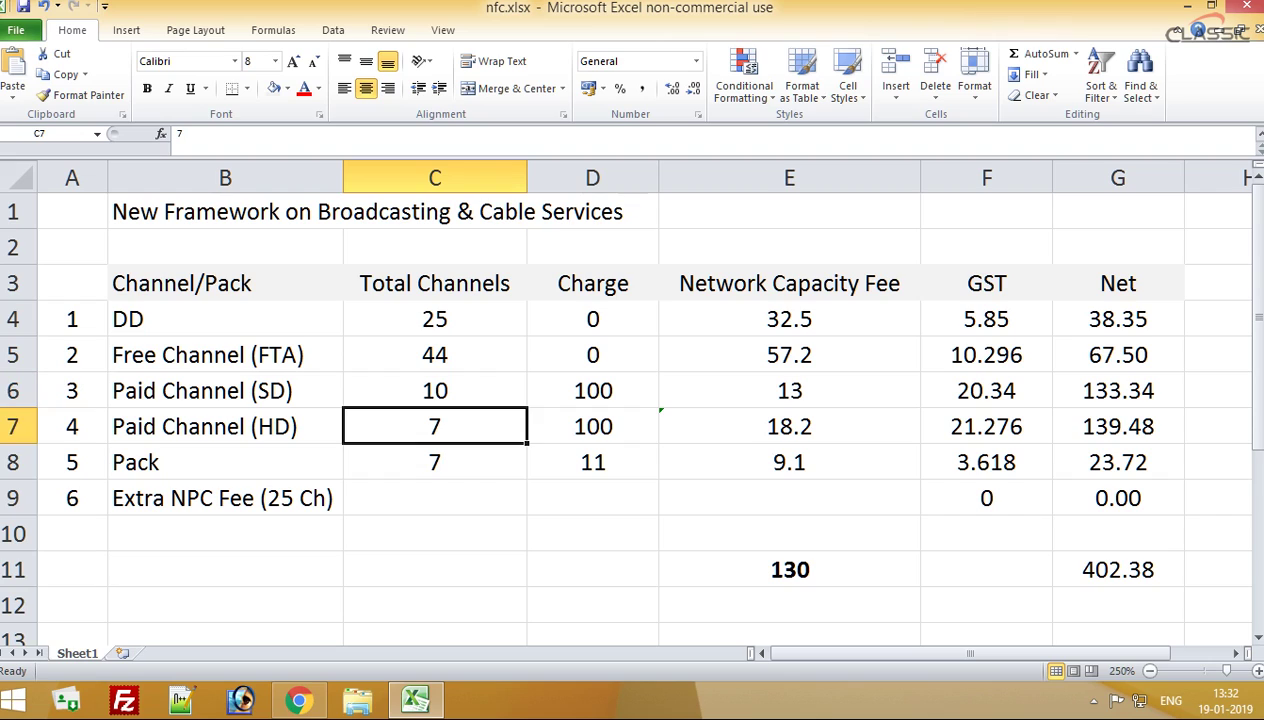
click(434, 463)
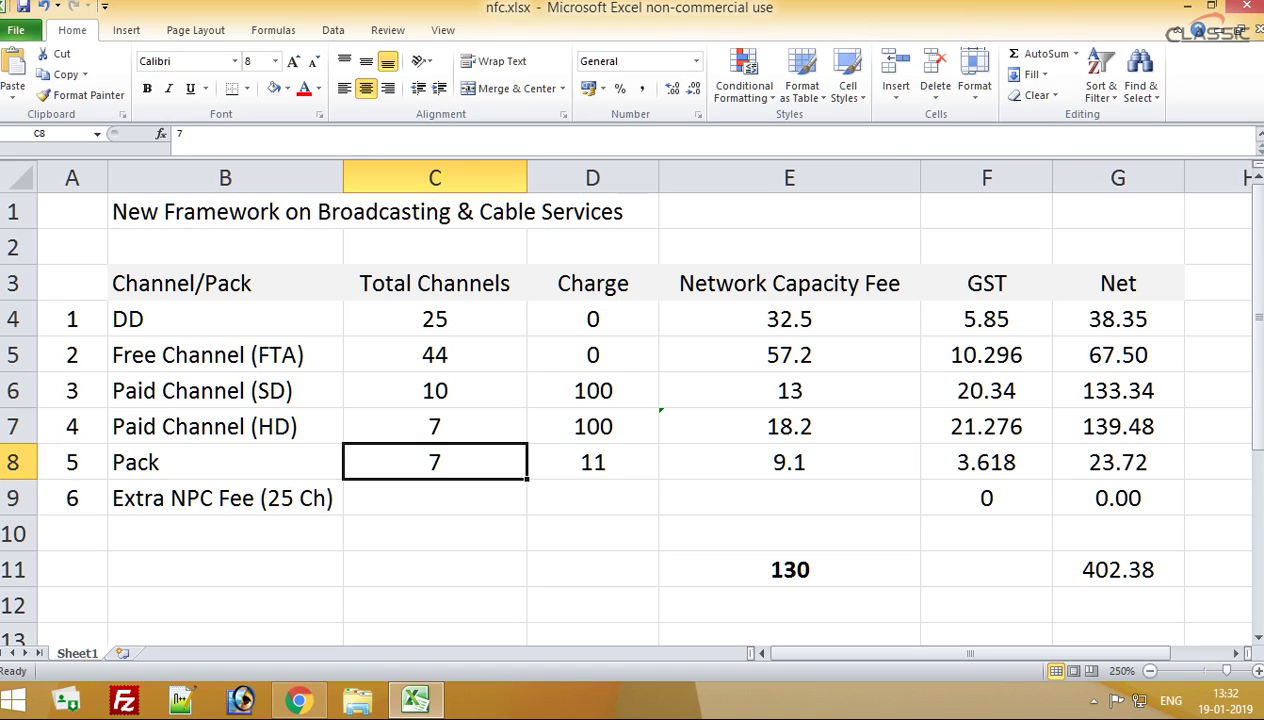
Step: Sum the Total Channels column in C9 as a check and clear that cell again
click(434, 498)
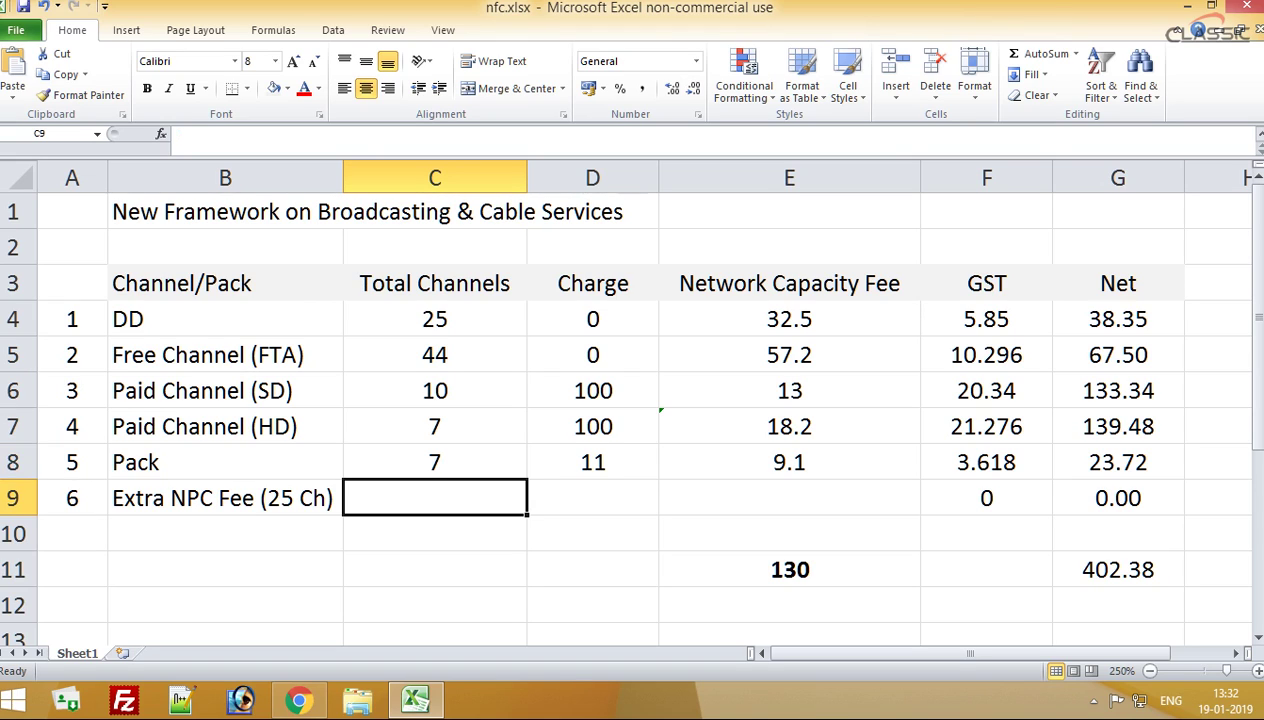
key(alt+equal)
key(Return)
click(434, 498)
key(Delete)
key(Up)
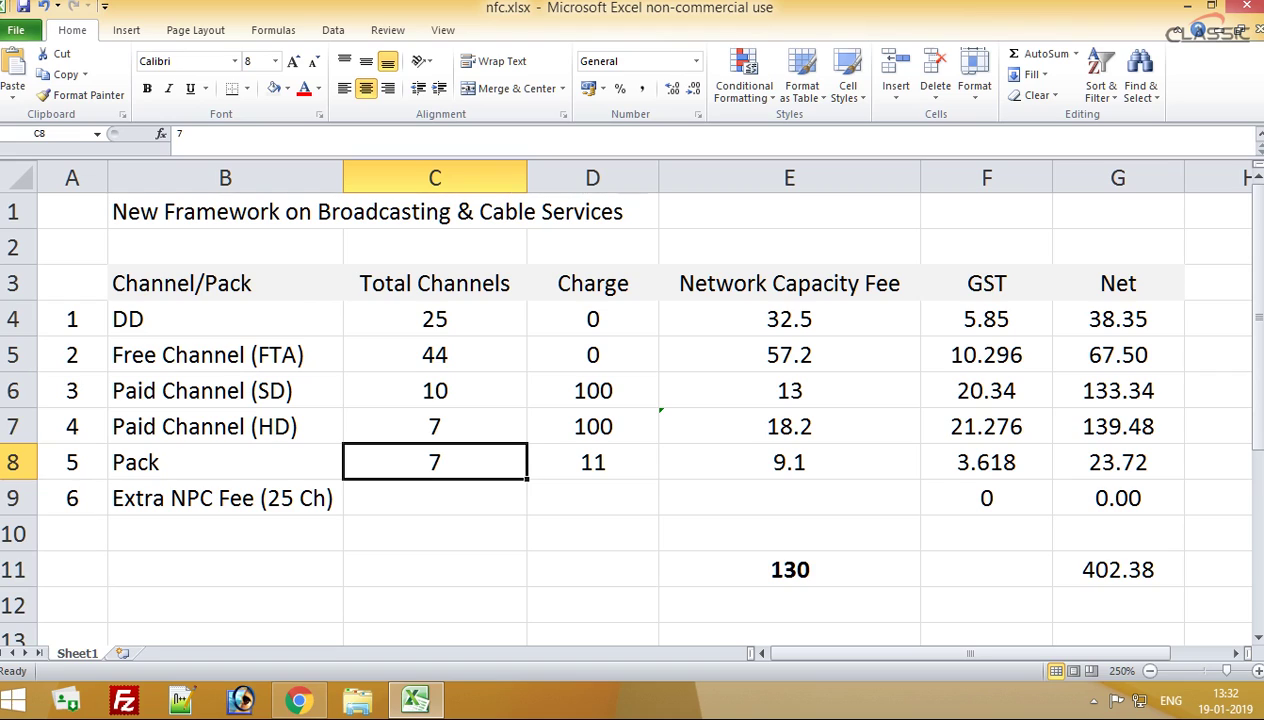
key(Up)
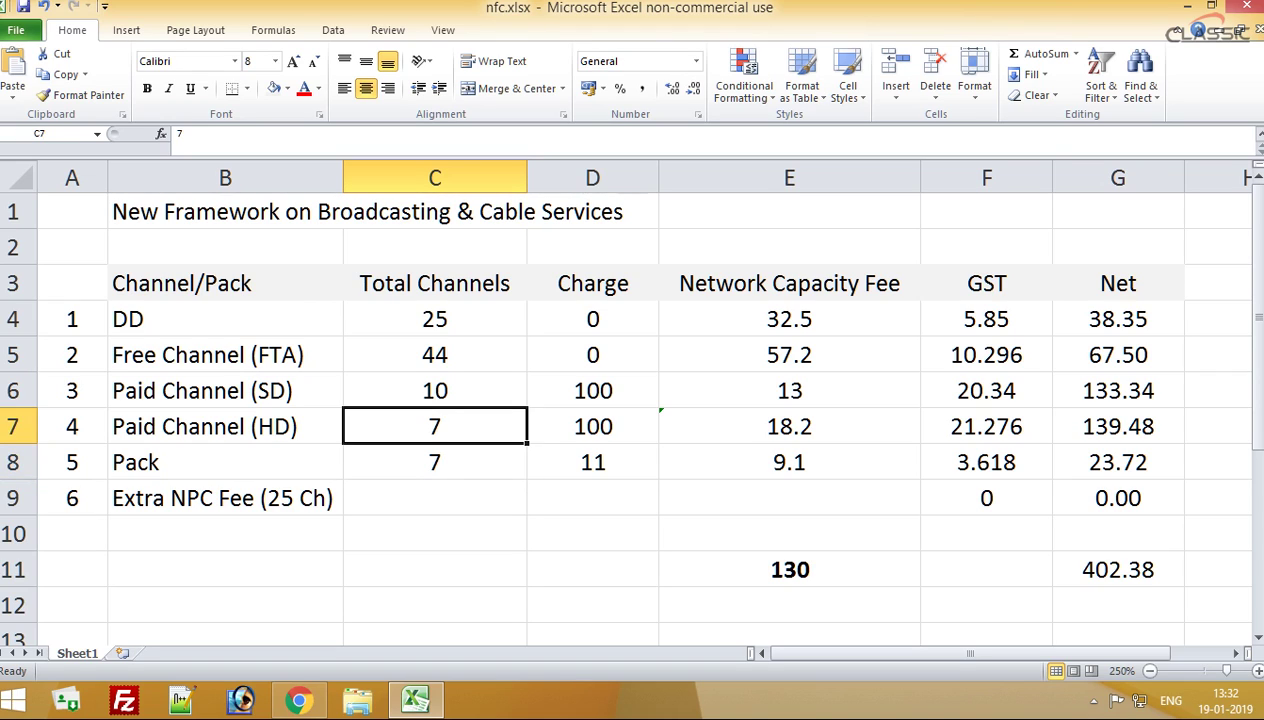